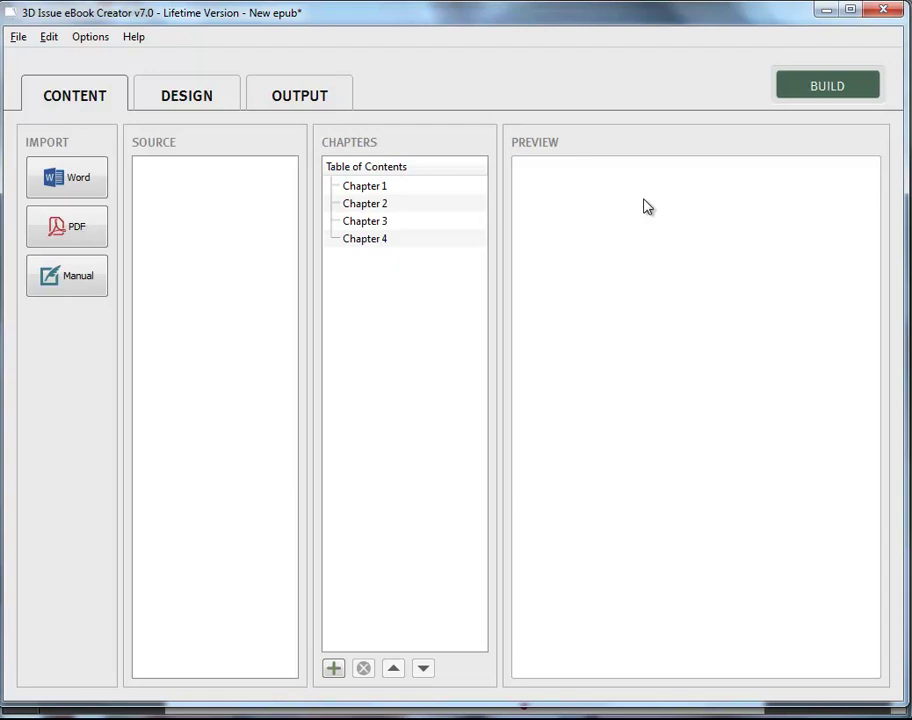
# Switch to the Tutorial.pdf document and scroll through its pages.
pyautogui.hotkey('alt', 'Tab')
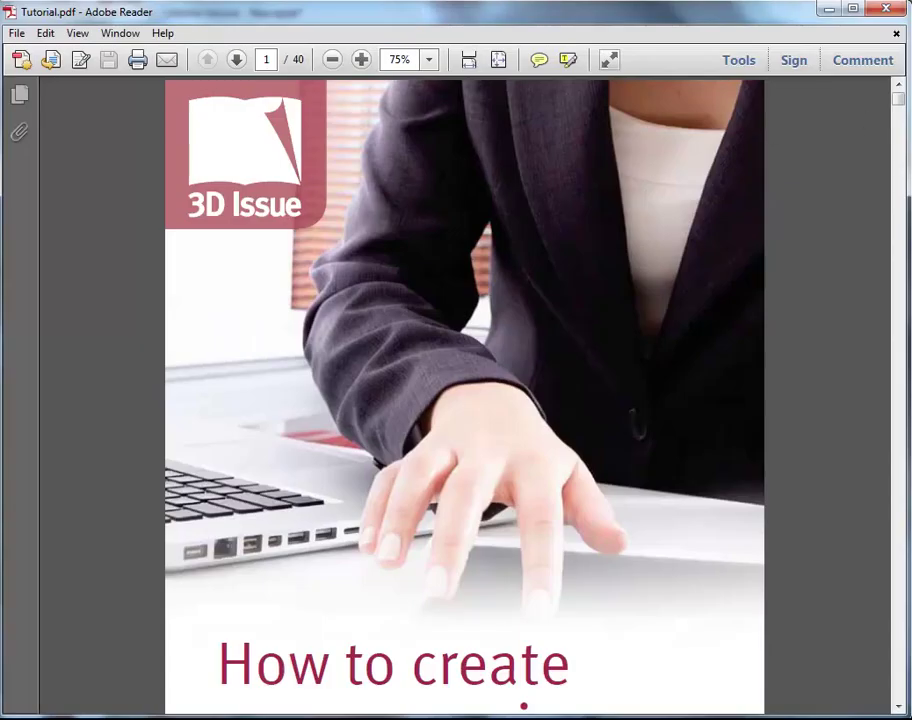
pyautogui.moveTo(899, 97); pyautogui.dragTo(900, 115)
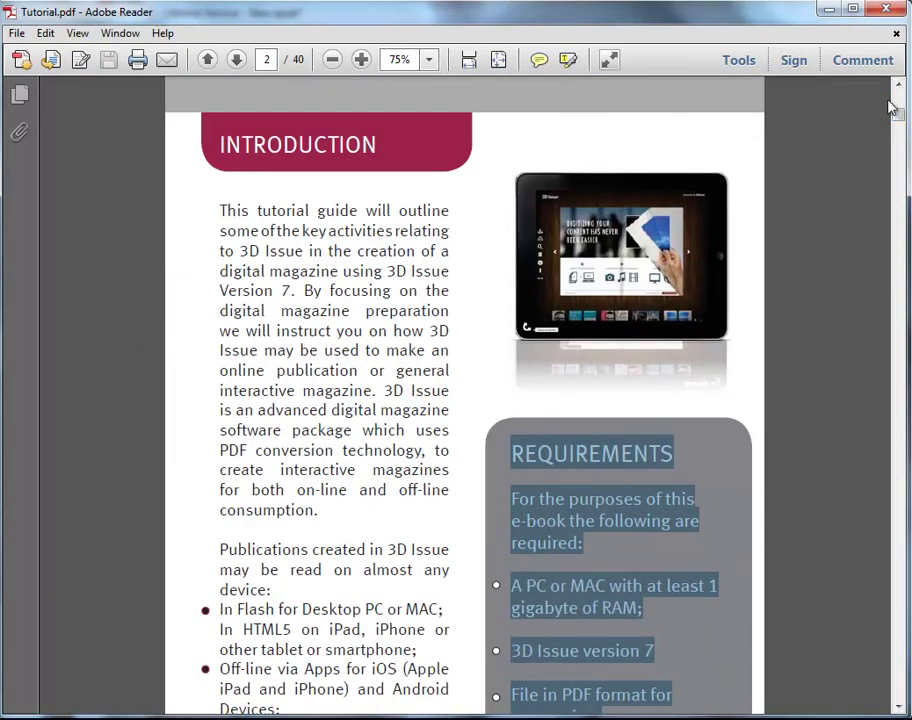
pyautogui.moveTo(899, 118); pyautogui.dragTo(900, 122)
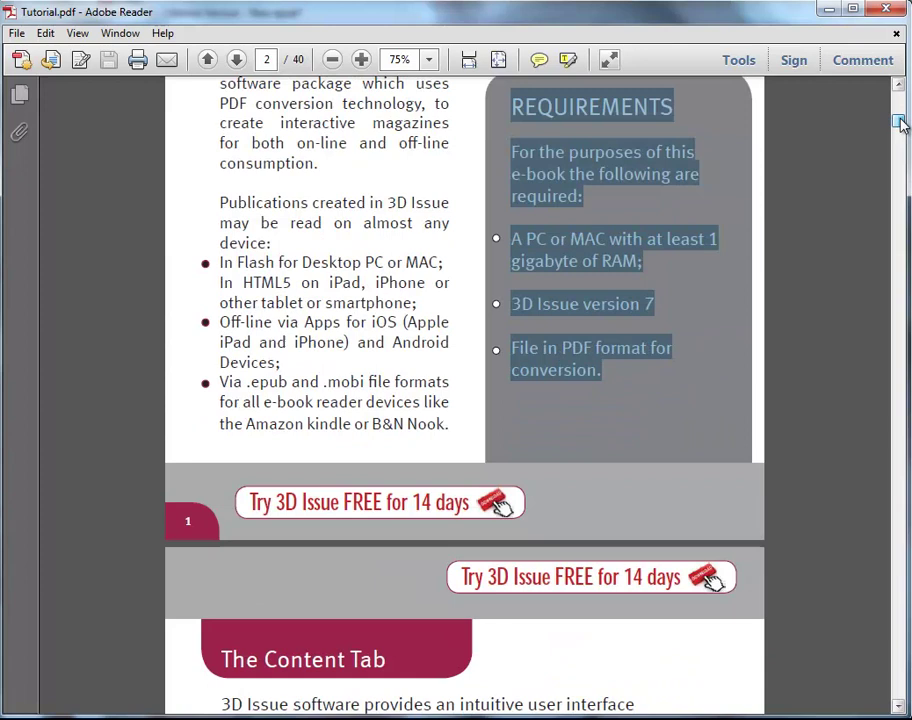
pyautogui.moveTo(899, 122); pyautogui.dragTo(898, 134)
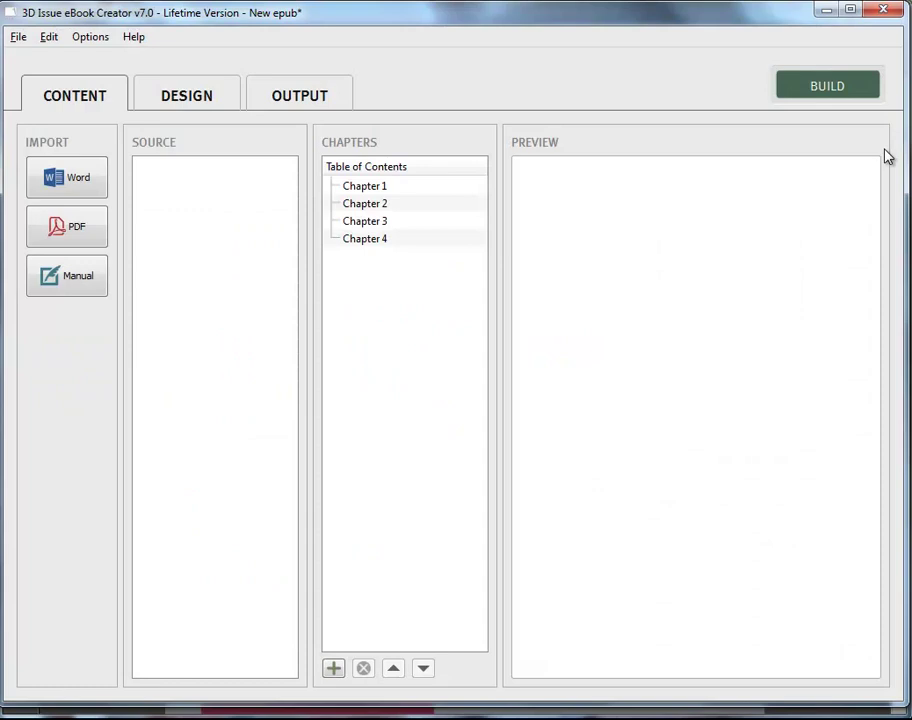
# Import Tutorial.pdf from the Desktop as the project's source pages.
pyautogui.click(62, 230)
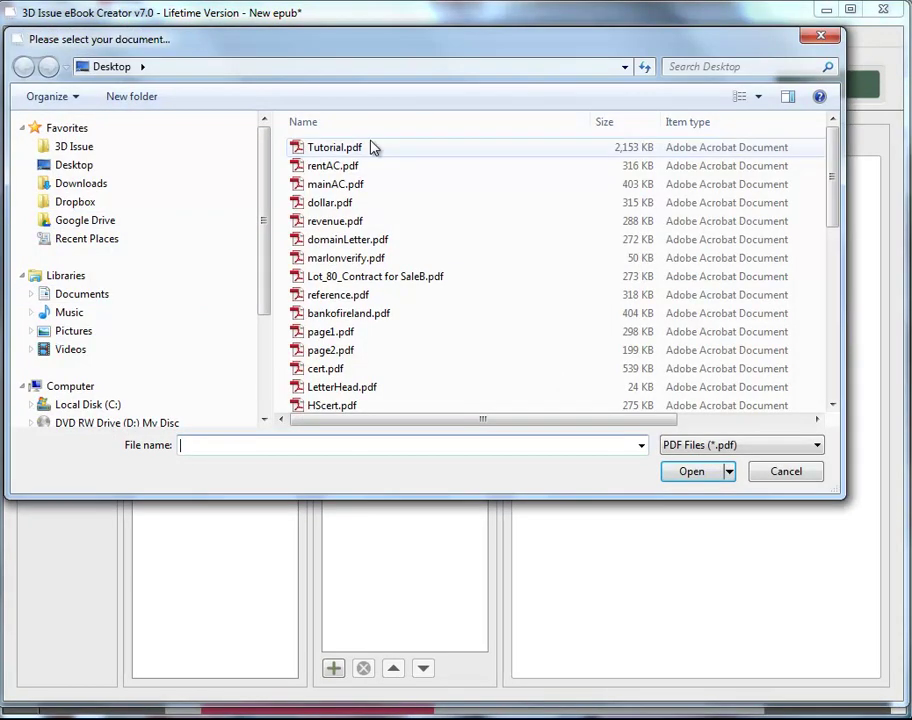
pyautogui.click(372, 147)
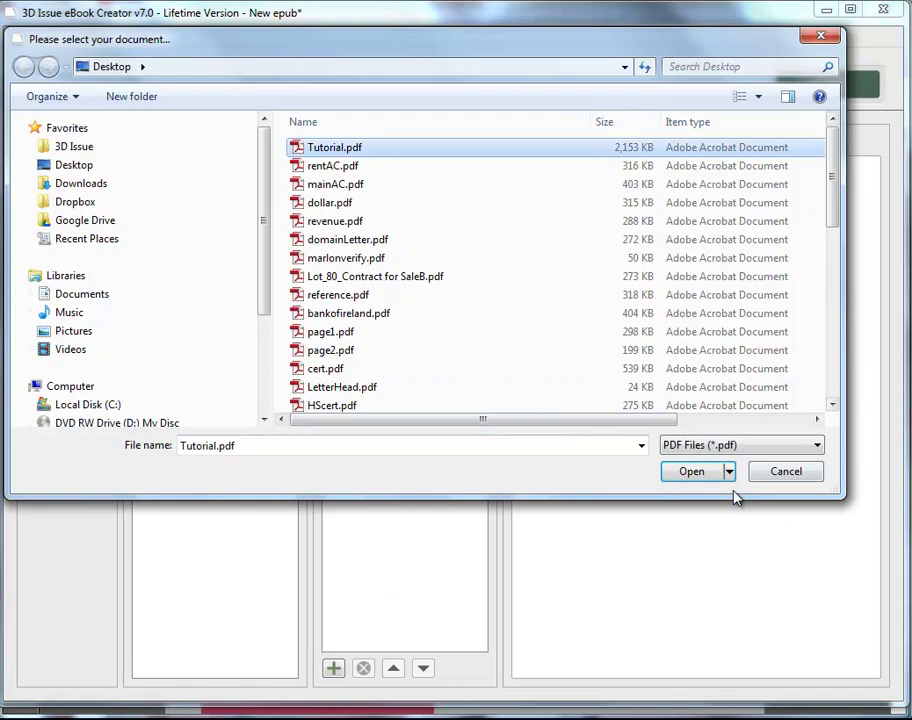
pyautogui.click(695, 474)
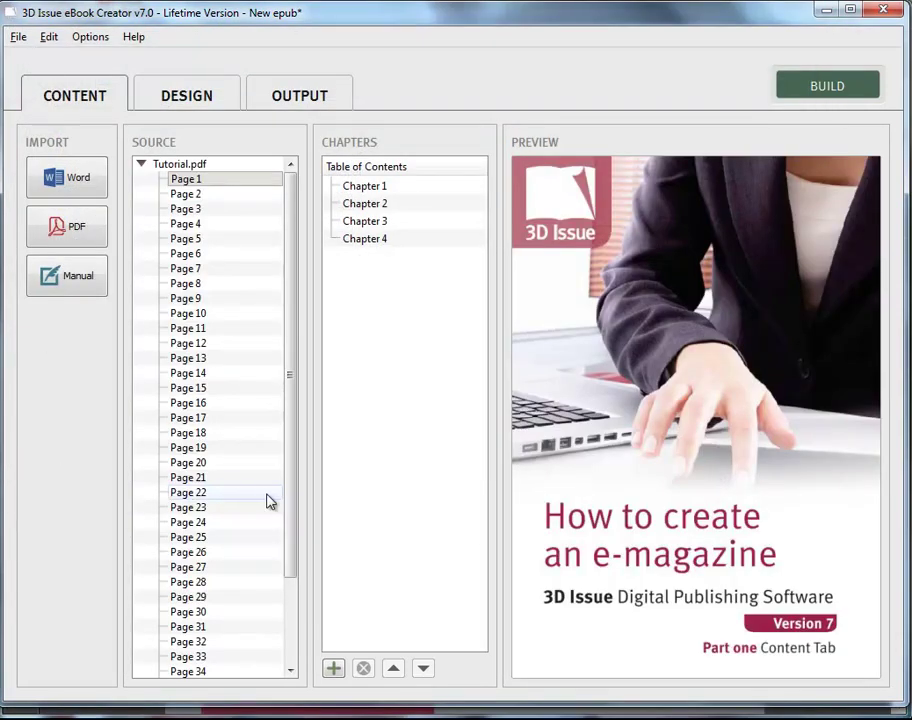
pyautogui.moveTo(285, 497); pyautogui.dragTo(313, 323)
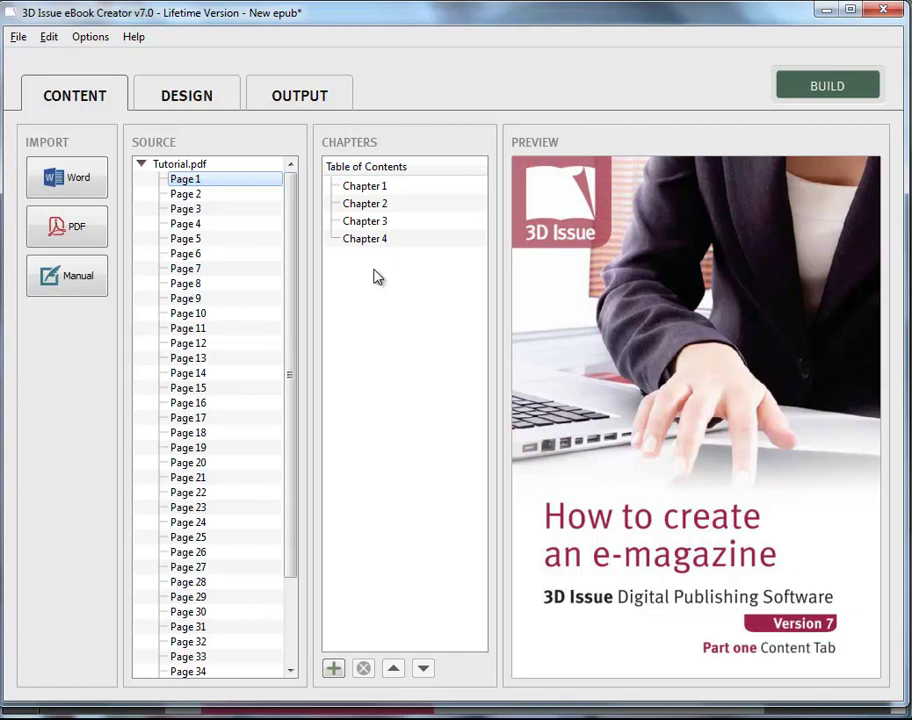
# Fill Chapter 1 with source pages 1–4 and Chapter 2 with pages 5–6.
pyautogui.keyDown('shift'); pyautogui.click(185, 224); pyautogui.keyUp('shift')
pyautogui.moveTo(183, 196); pyautogui.dragTo(362, 195)
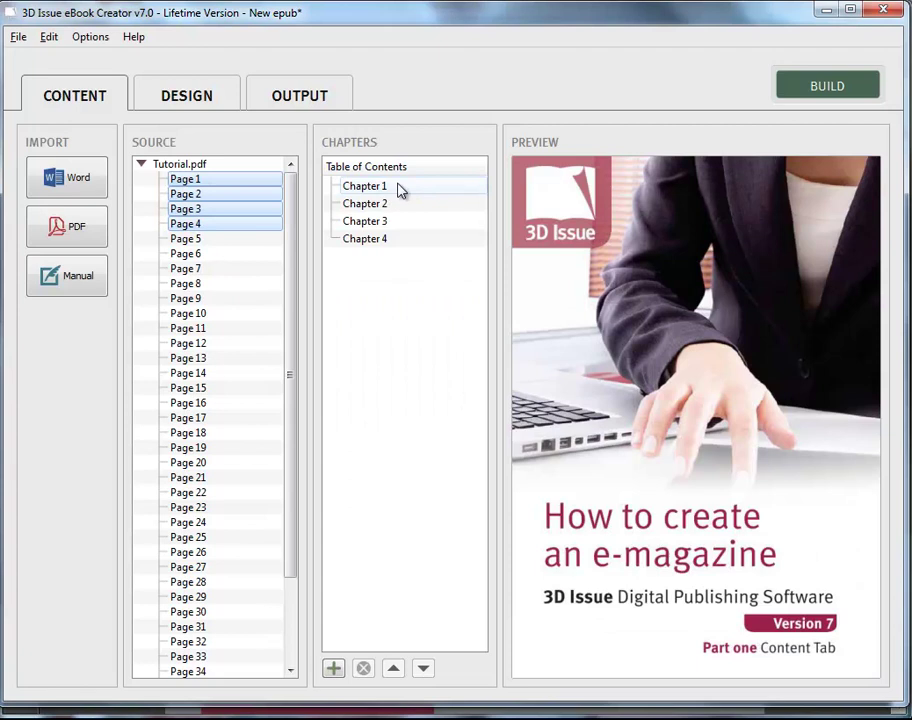
pyautogui.click(205, 244)
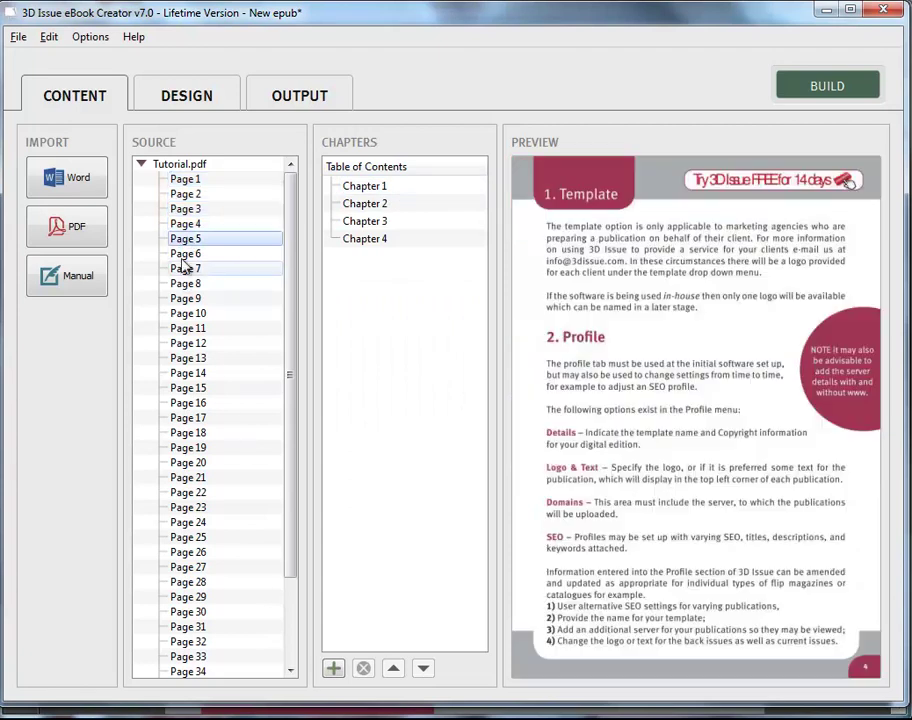
pyautogui.keyDown('shift'); pyautogui.click(188, 255); pyautogui.keyUp('shift')
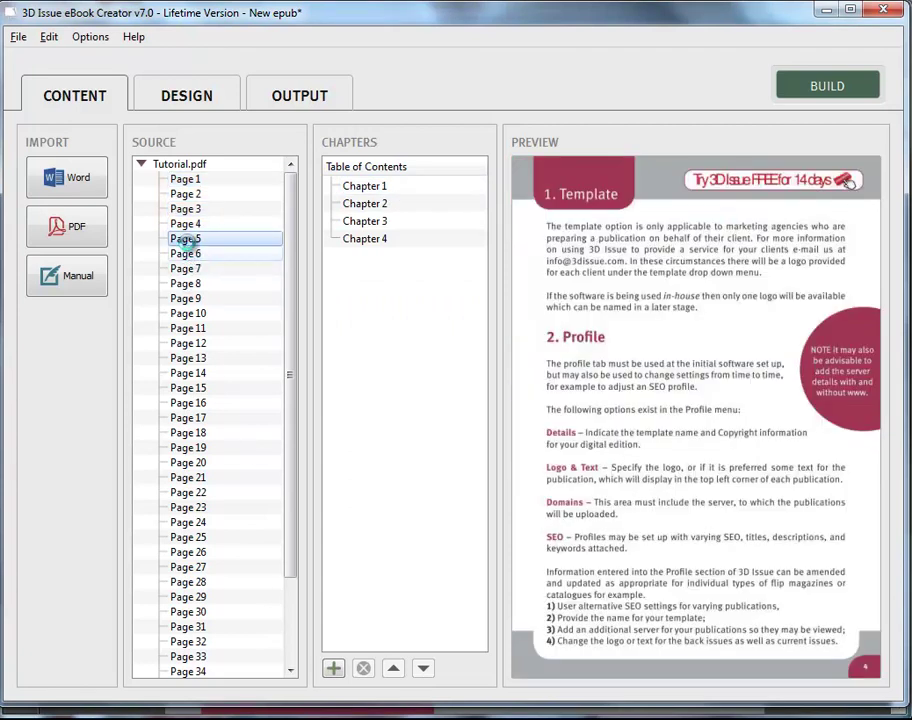
pyautogui.moveTo(185, 246); pyautogui.dragTo(365, 210)
# Fill Chapter 3 with pages 7–9 and Chapter 4 with pages 10–12.
pyautogui.click(185, 268)
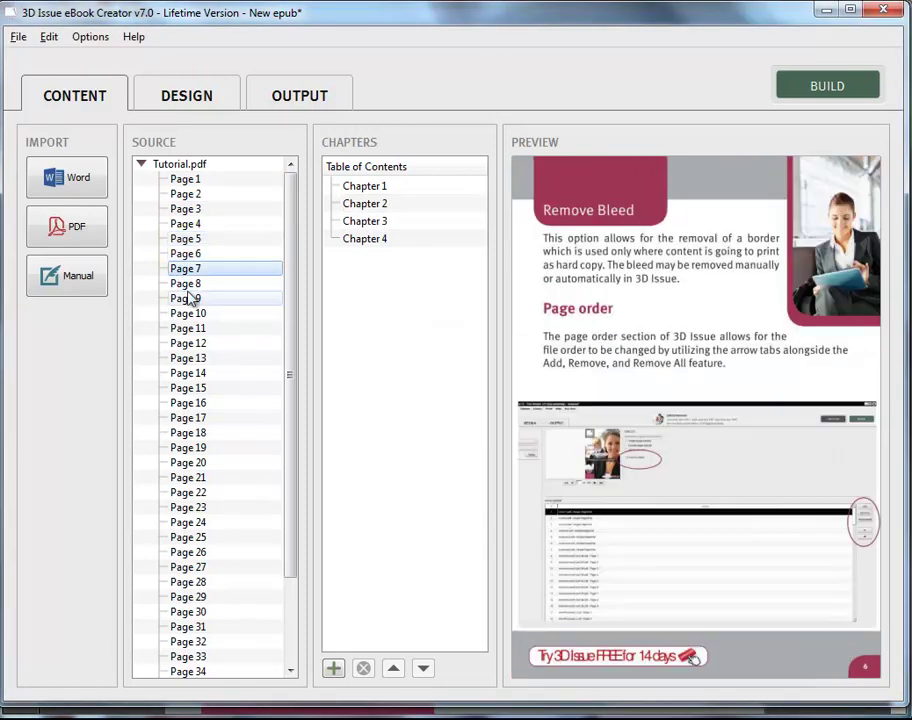
pyautogui.keyDown('shift'); pyautogui.click(186, 298); pyautogui.keyUp('shift')
pyautogui.moveTo(184, 285); pyautogui.dragTo(353, 228)
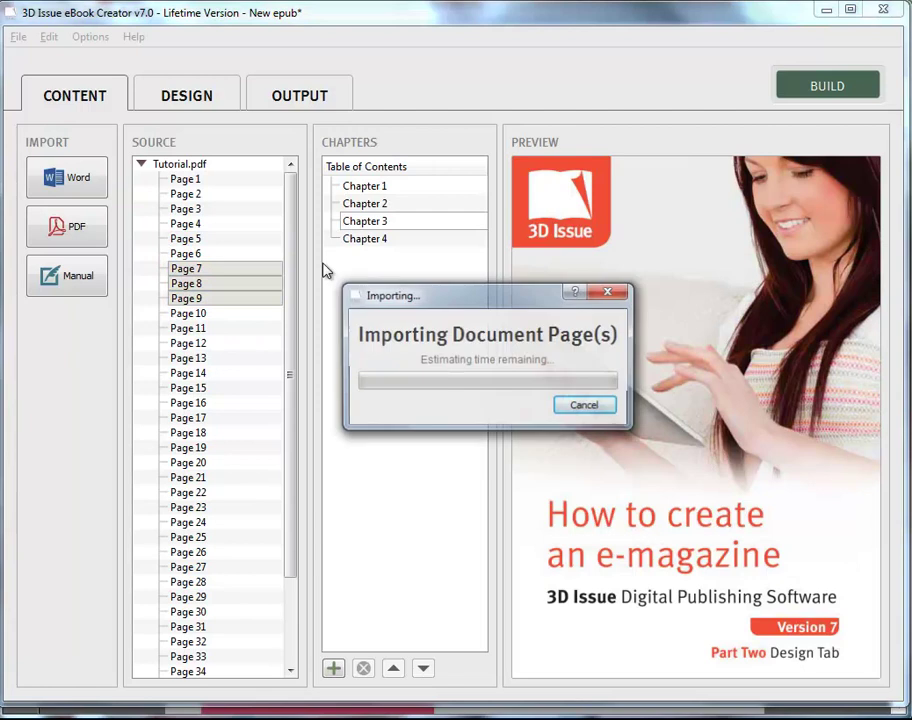
pyautogui.click(192, 315)
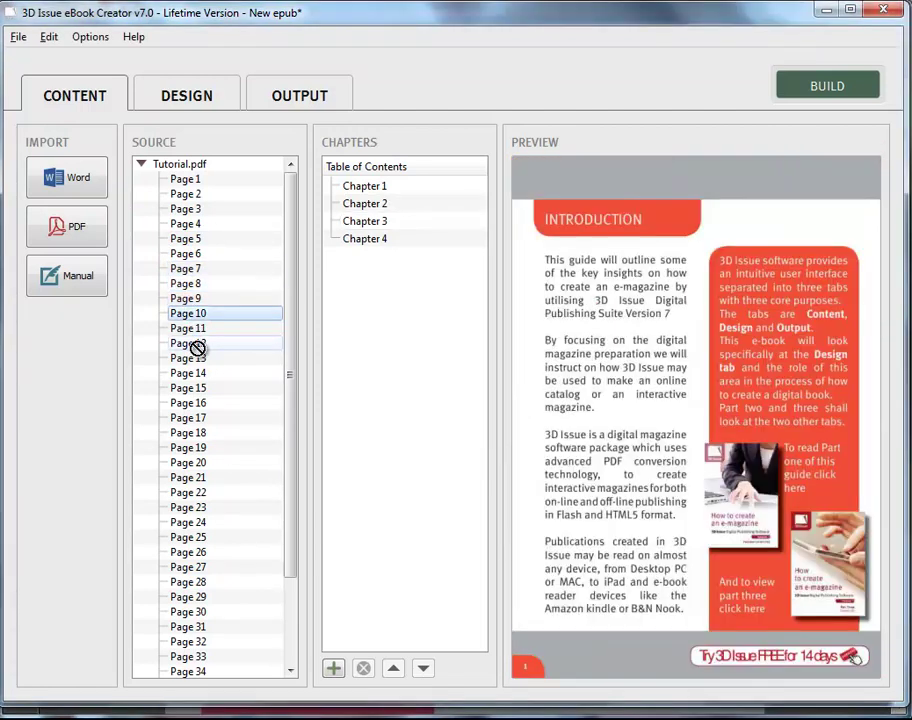
pyautogui.keyDown('shift'); pyautogui.click(196, 344); pyautogui.keyUp('shift')
pyautogui.moveTo(193, 322); pyautogui.dragTo(405, 242)
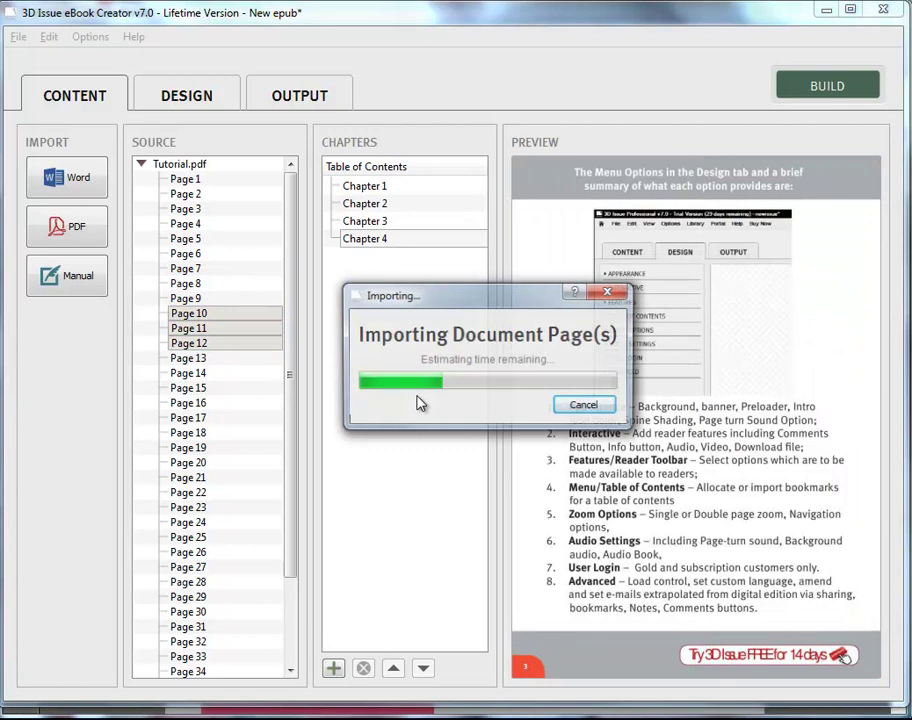
# Add a new chapter named 'Chapter 5' and fill it with source pages 13–15.
pyautogui.click(333, 667)
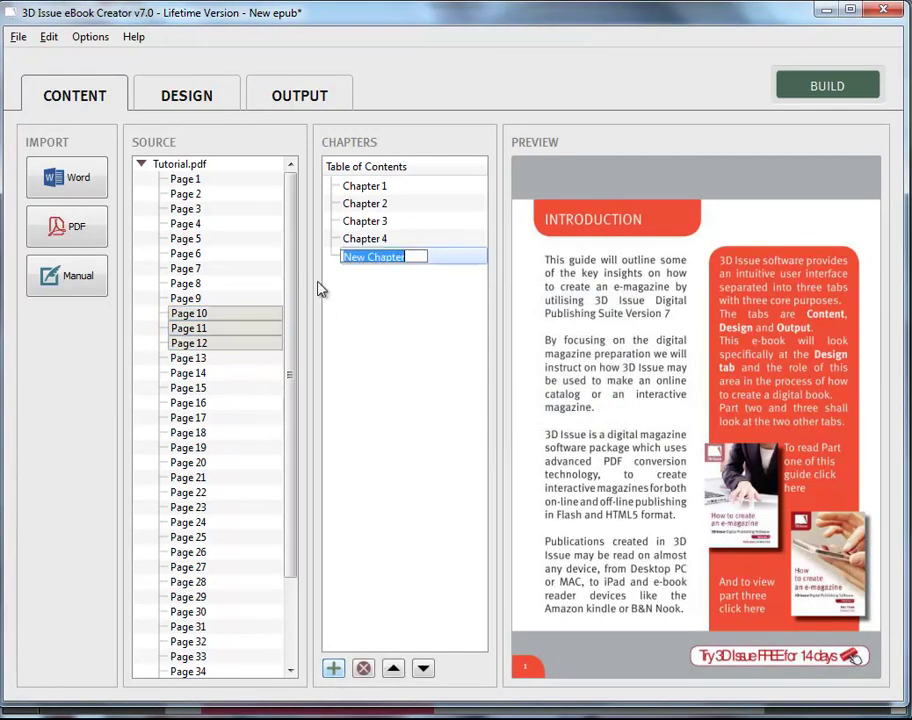
pyautogui.write('Chapter')
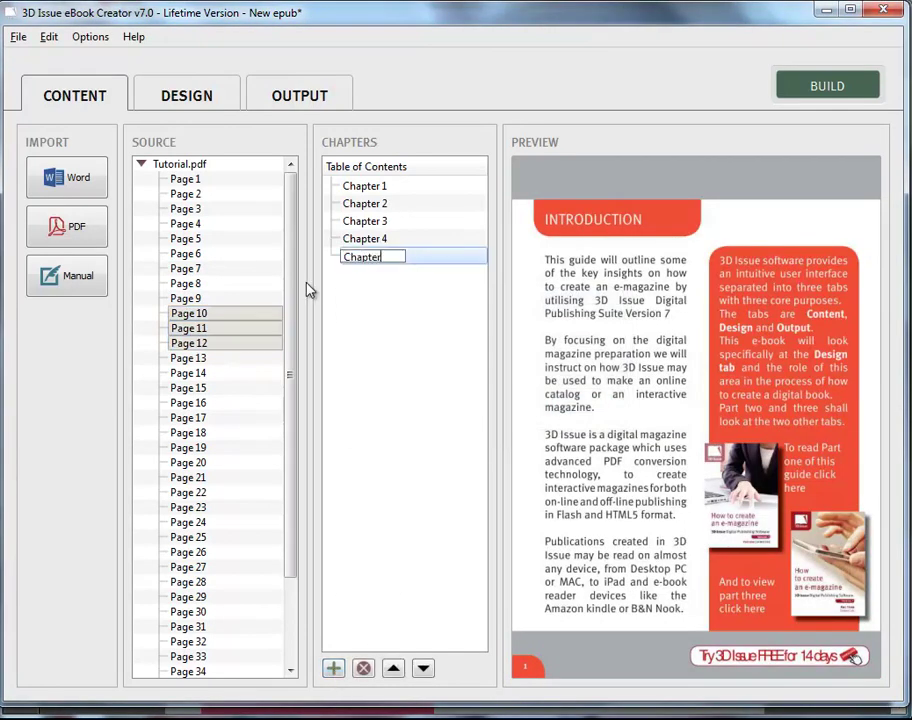
pyautogui.write(' 5')
pyautogui.press('Return')
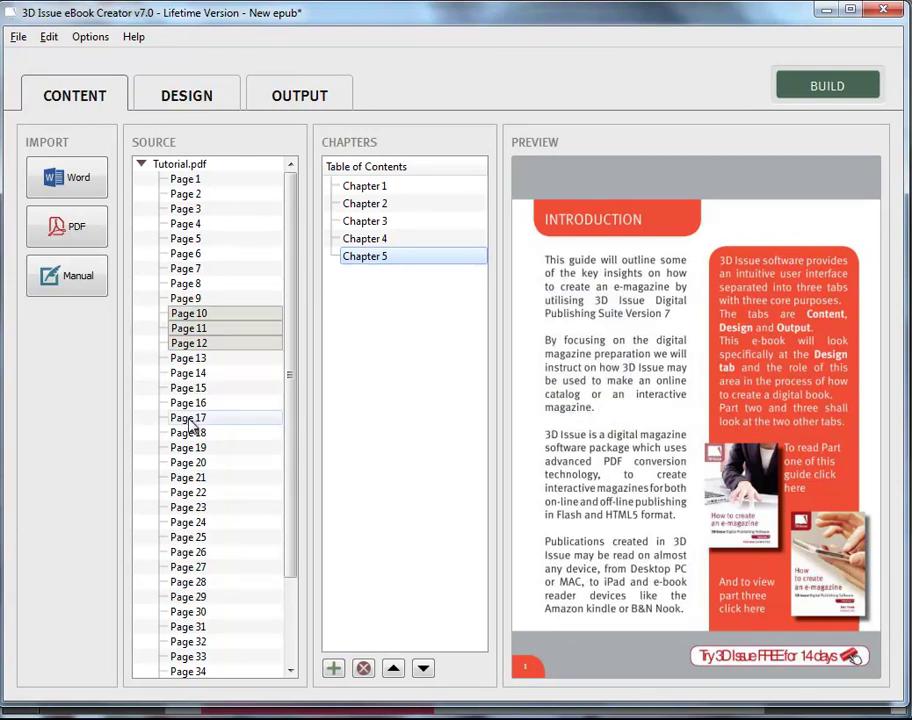
pyautogui.click(180, 359)
pyautogui.keyDown('shift'); pyautogui.click(180, 390); pyautogui.keyUp('shift')
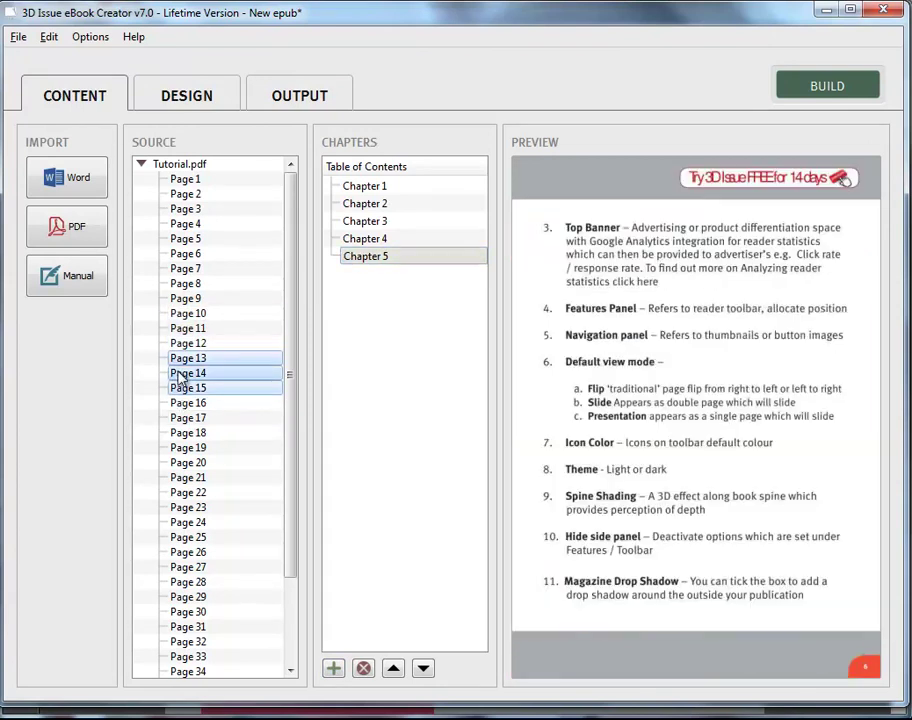
pyautogui.moveTo(178, 360); pyautogui.dragTo(368, 266)
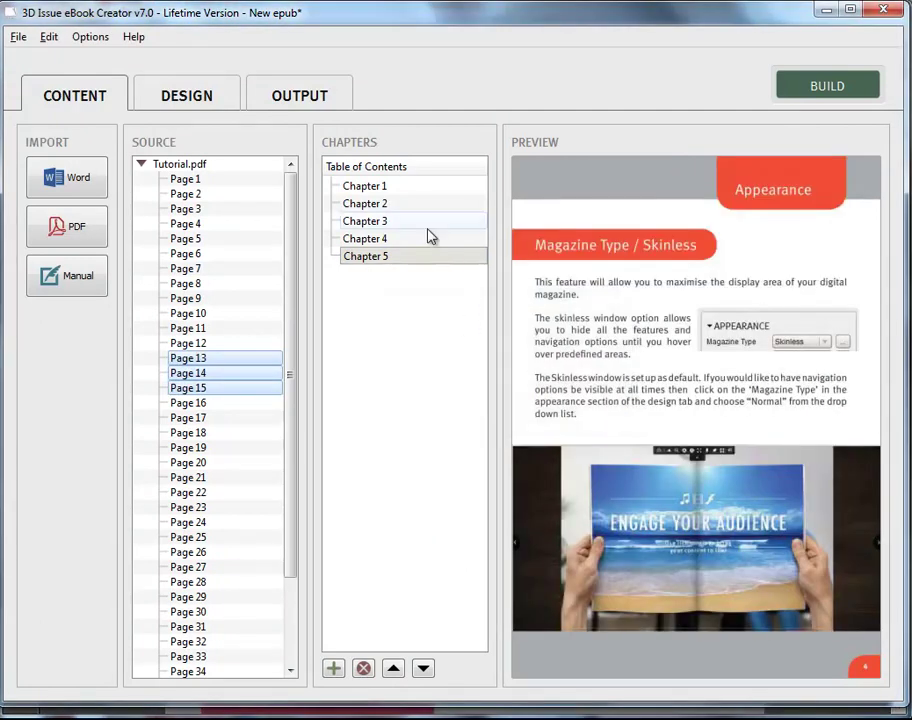
# Preview the converted content of Chapters 1 through 5 in turn.
pyautogui.click(370, 188)
pyautogui.click(375, 205)
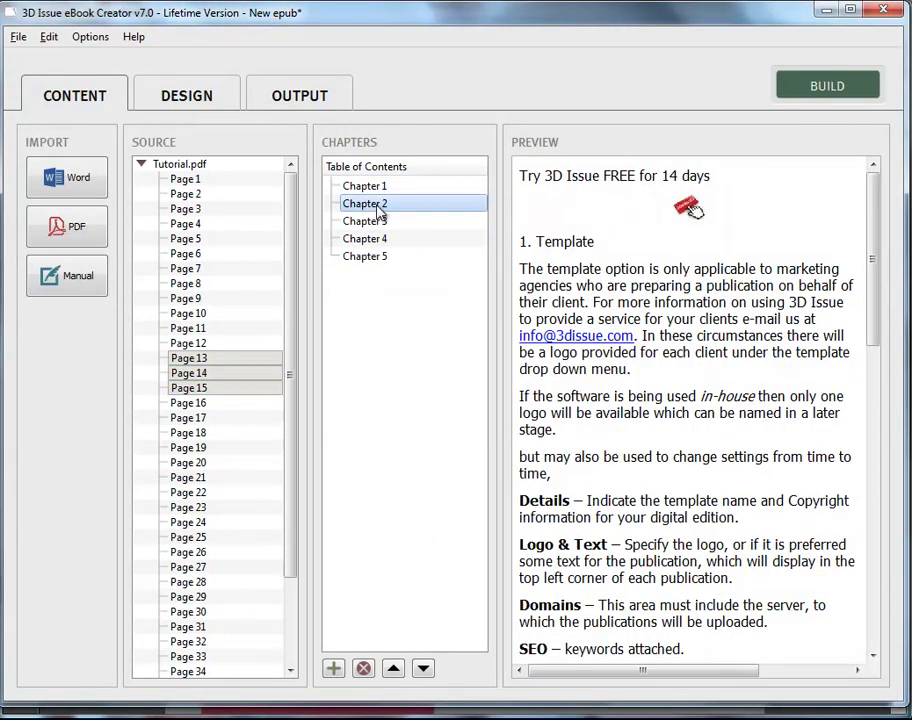
pyautogui.click(375, 224)
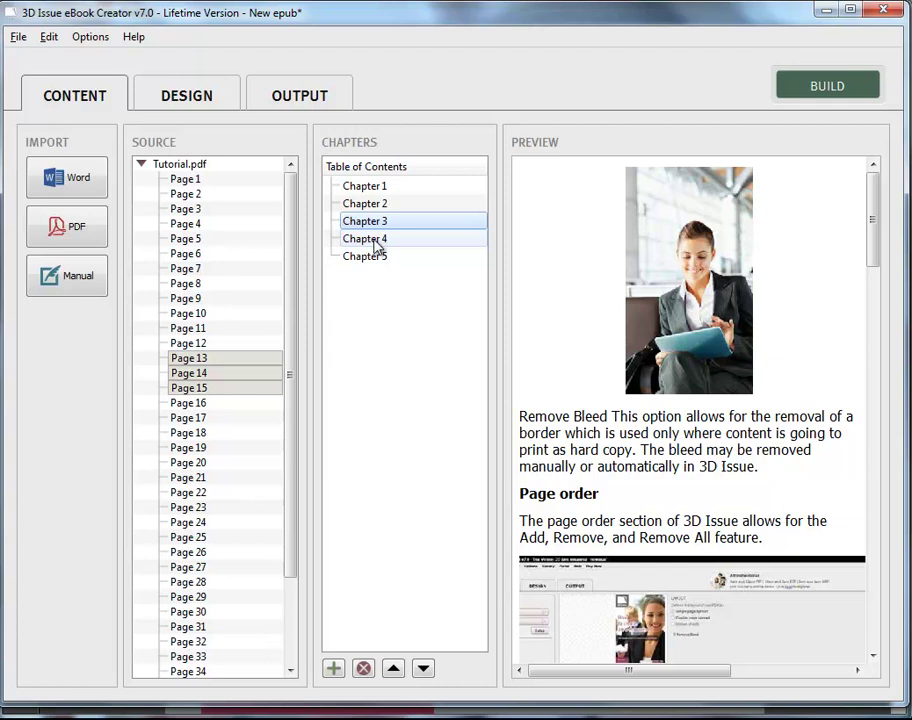
pyautogui.click(372, 239)
pyautogui.click(372, 256)
# Scroll through Chapter 1's preview, then move to the Design stage.
pyautogui.click(368, 187)
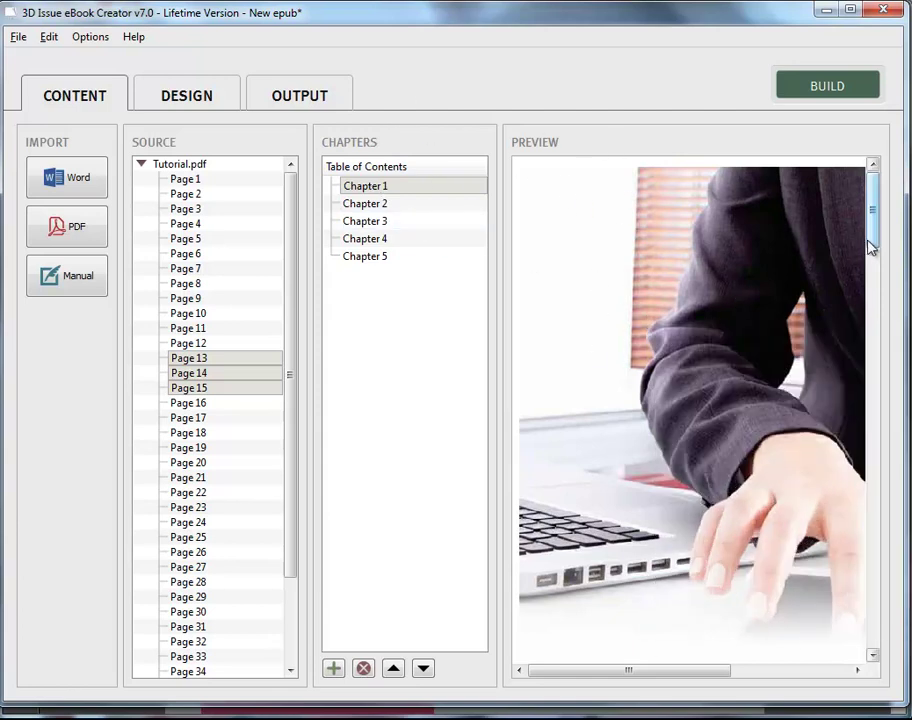
pyautogui.moveTo(871, 234); pyautogui.dragTo(879, 643)
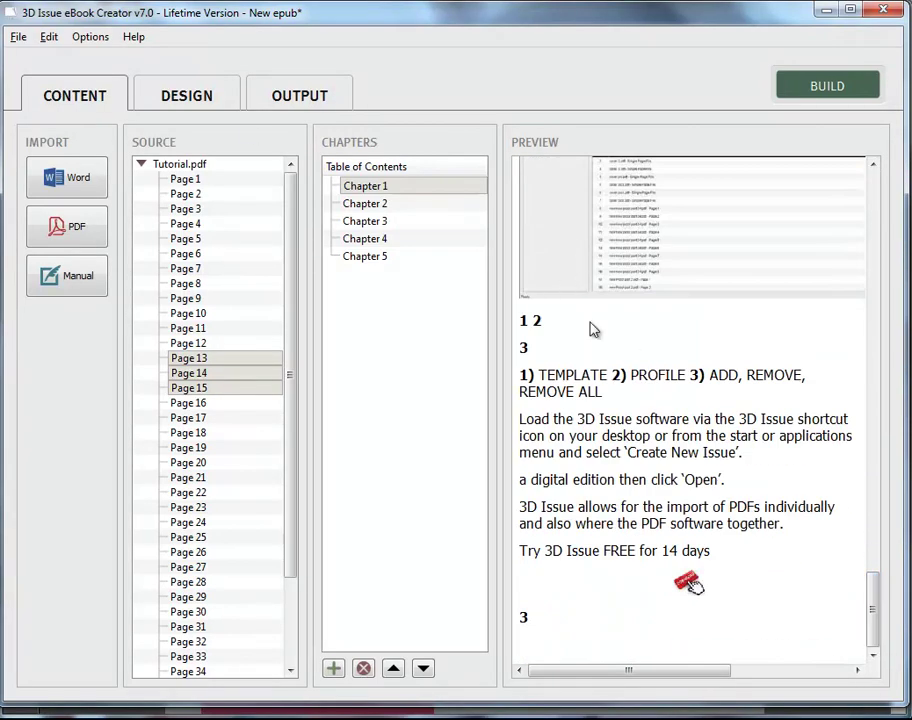
pyautogui.click(192, 102)
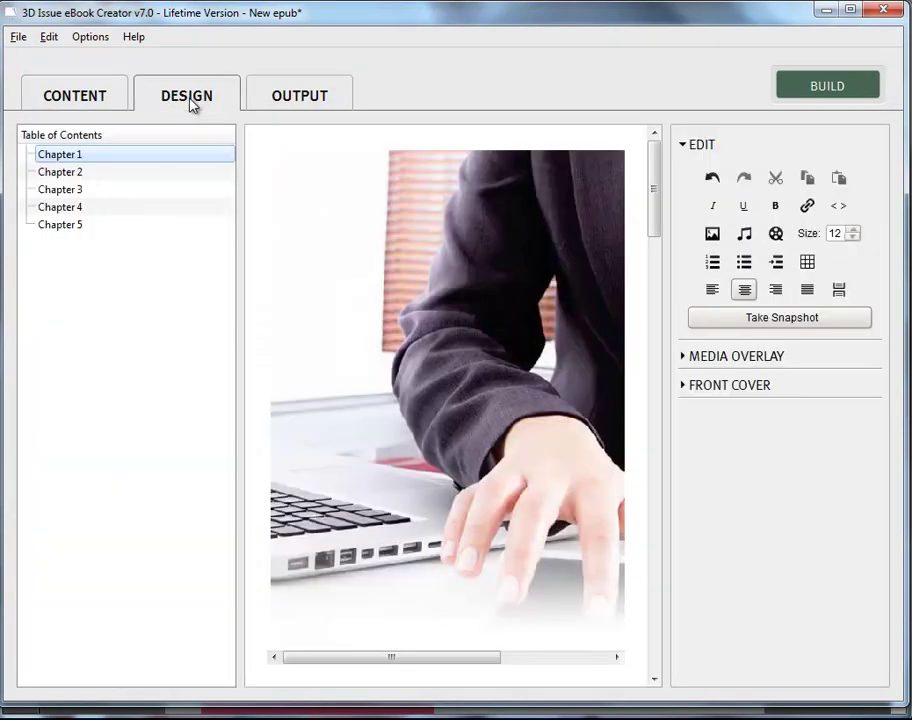
pyautogui.click(77, 173)
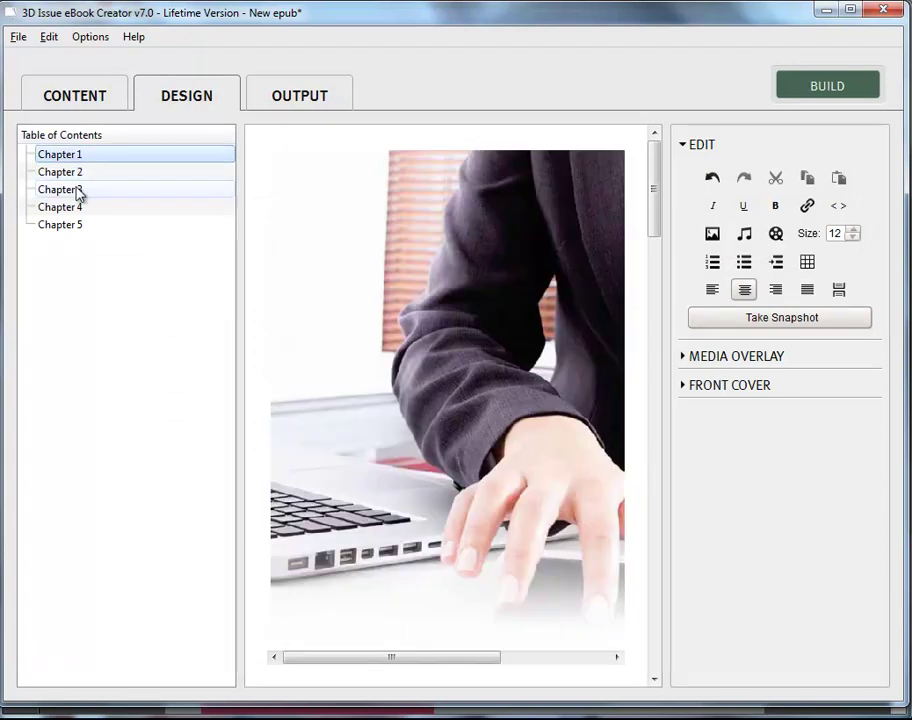
pyautogui.moveTo(326, 201); pyautogui.dragTo(603, 352)
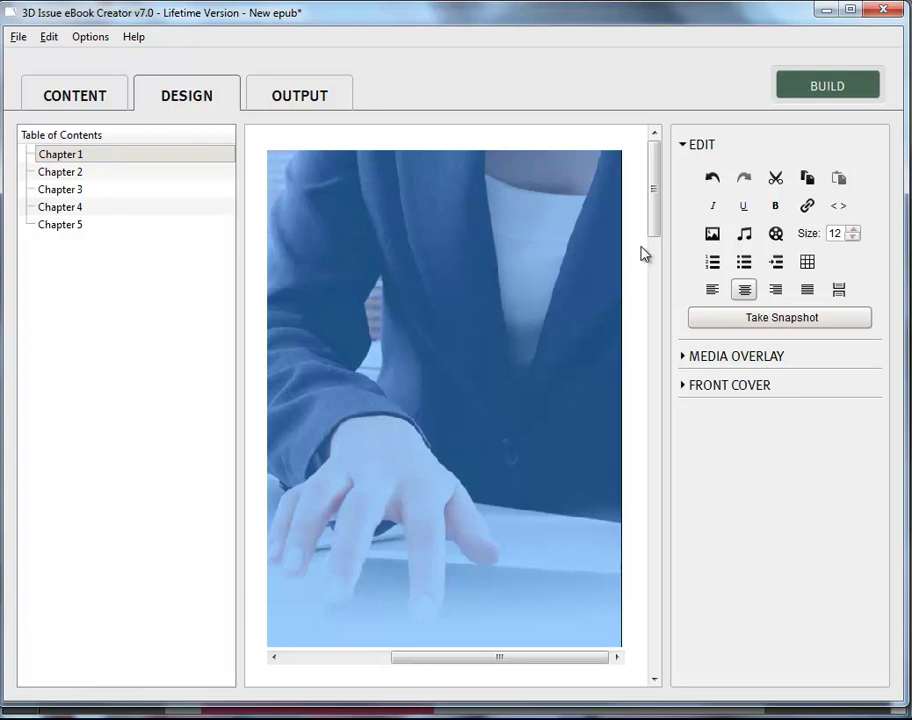
pyautogui.moveTo(655, 216); pyautogui.dragTo(668, 281)
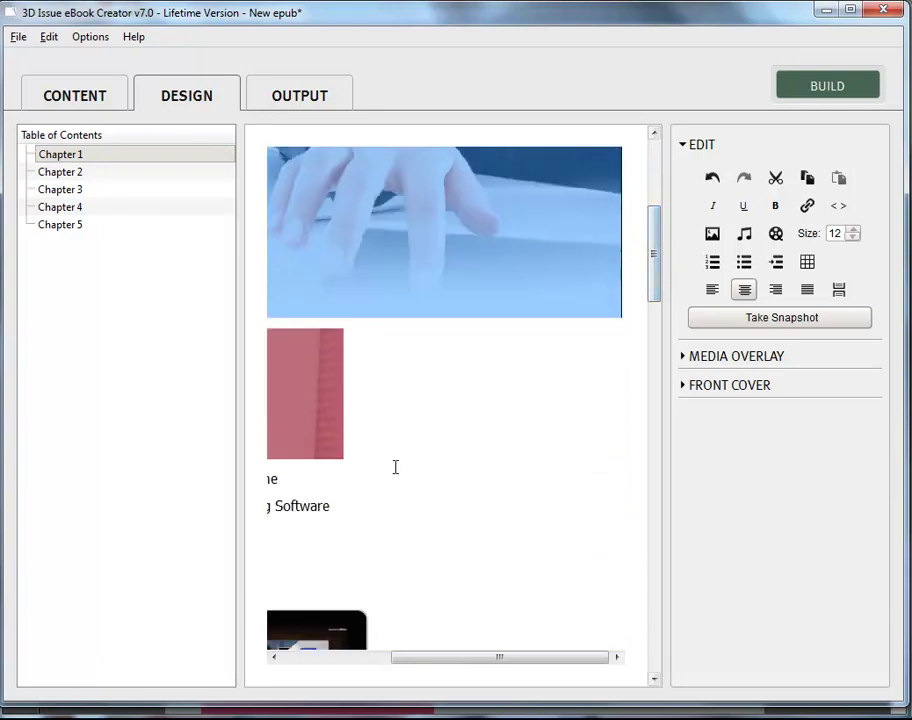
pyautogui.click(436, 397)
pyautogui.scroll(1, 431, 300)
pyautogui.scroll(3, 432, 298)
pyautogui.click(432, 298)
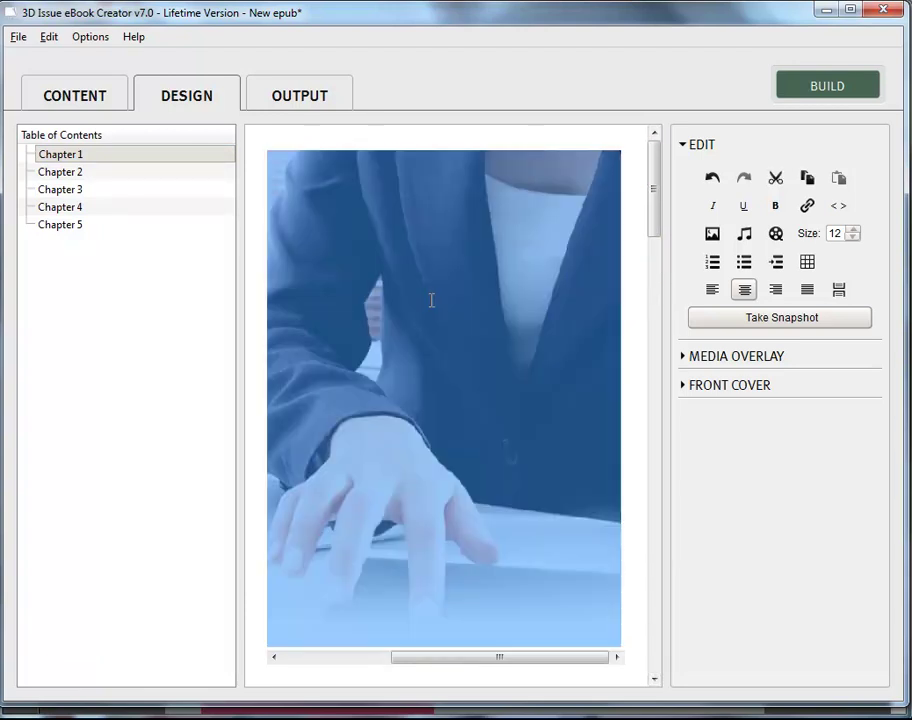
pyautogui.scroll(-5, 426, 312)
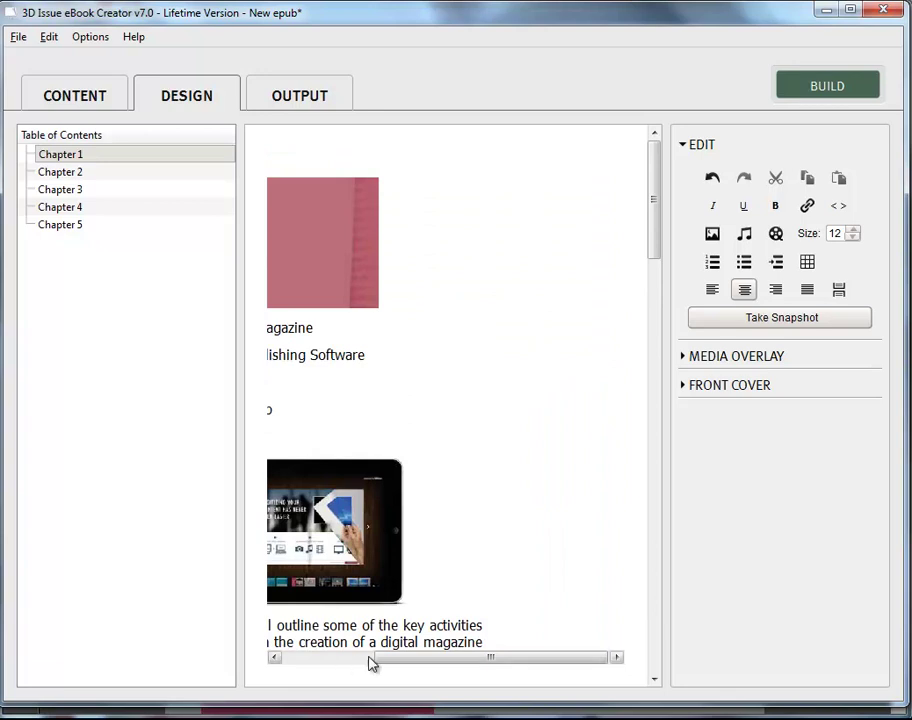
# Set the front cover to the Desktop image file Tutorial-1.jpg.
pyautogui.click(689, 388)
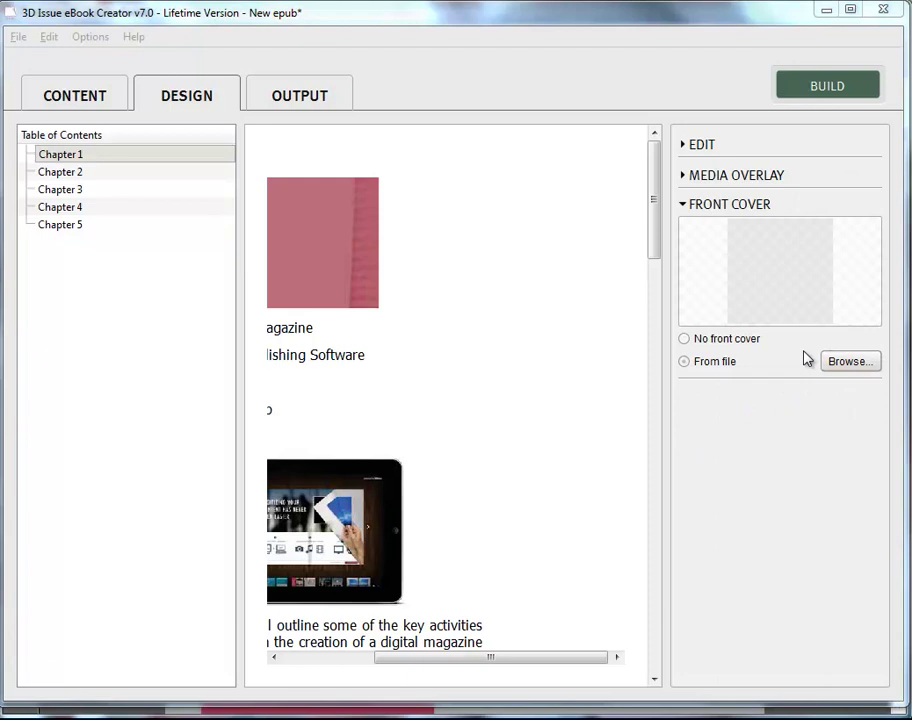
pyautogui.click(837, 364)
pyautogui.hotkey('alt', 'Up')
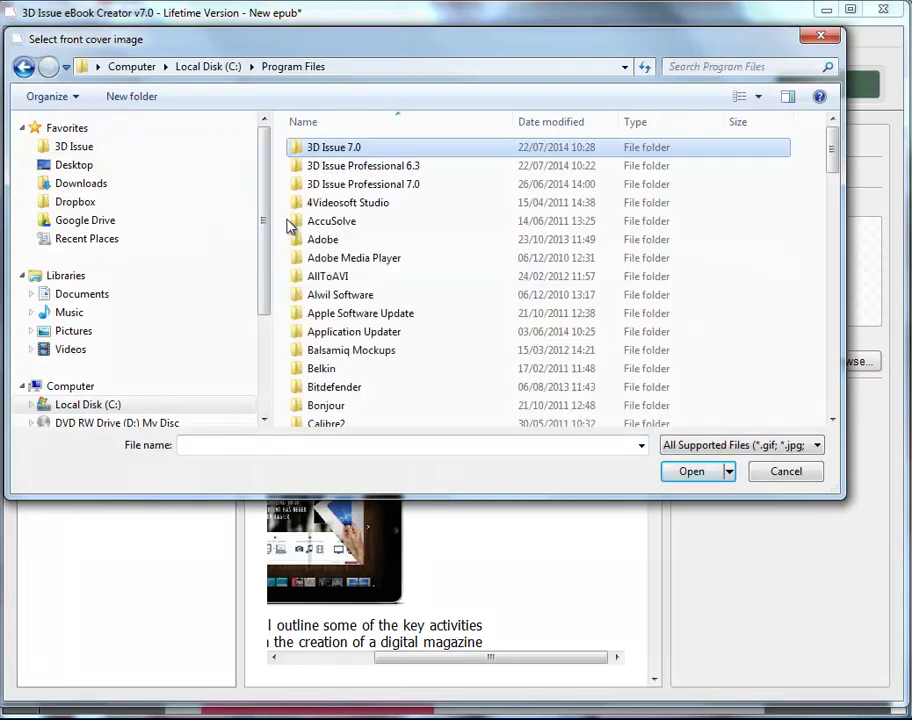
pyautogui.scroll(-10, 343, 152)
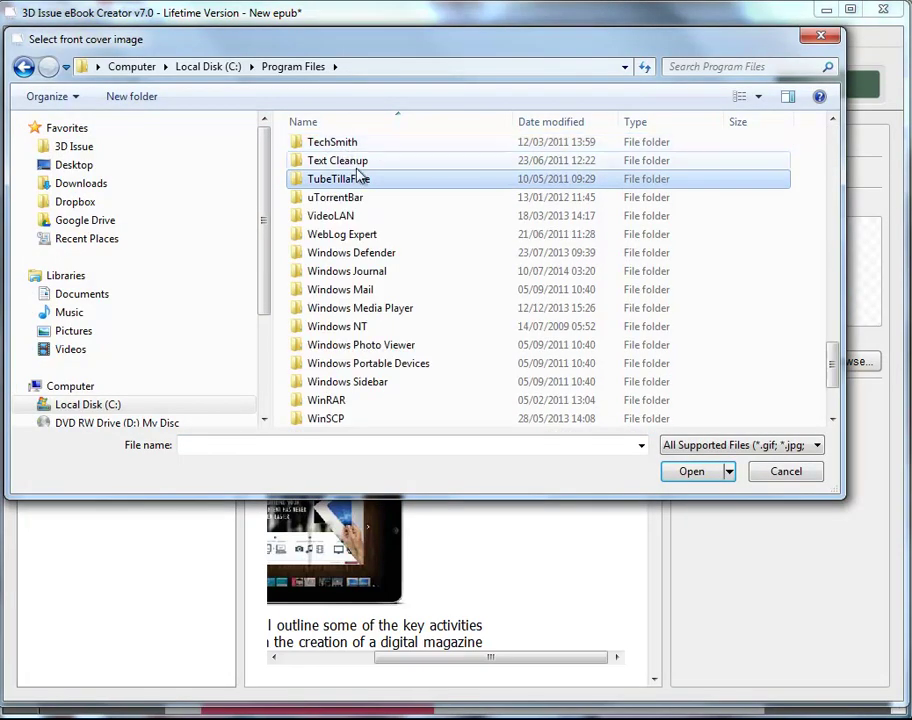
pyautogui.click(60, 165)
pyautogui.click(404, 181)
pyautogui.press('Home')
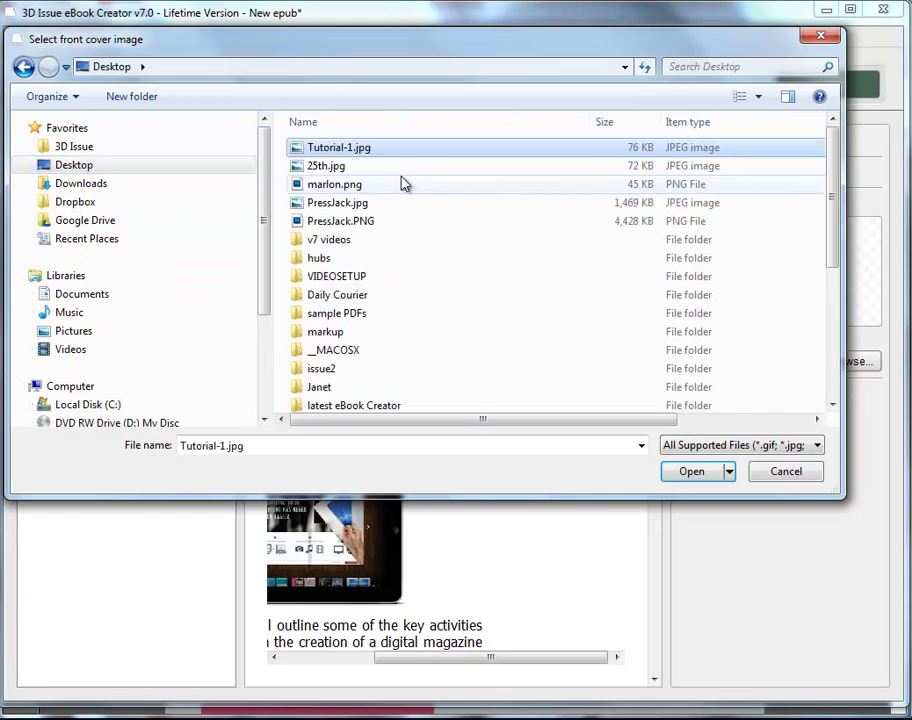
pyautogui.press('Return')
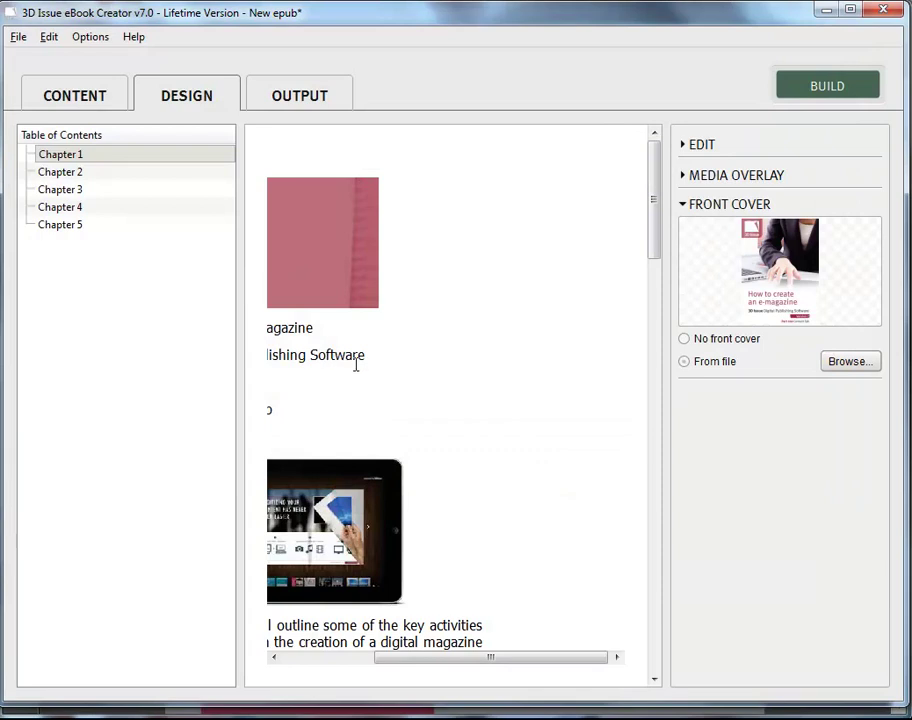
# Delete the title lines above INTRODUCTION in Chapter 1.
pyautogui.moveTo(395, 658); pyautogui.dragTo(287, 658)
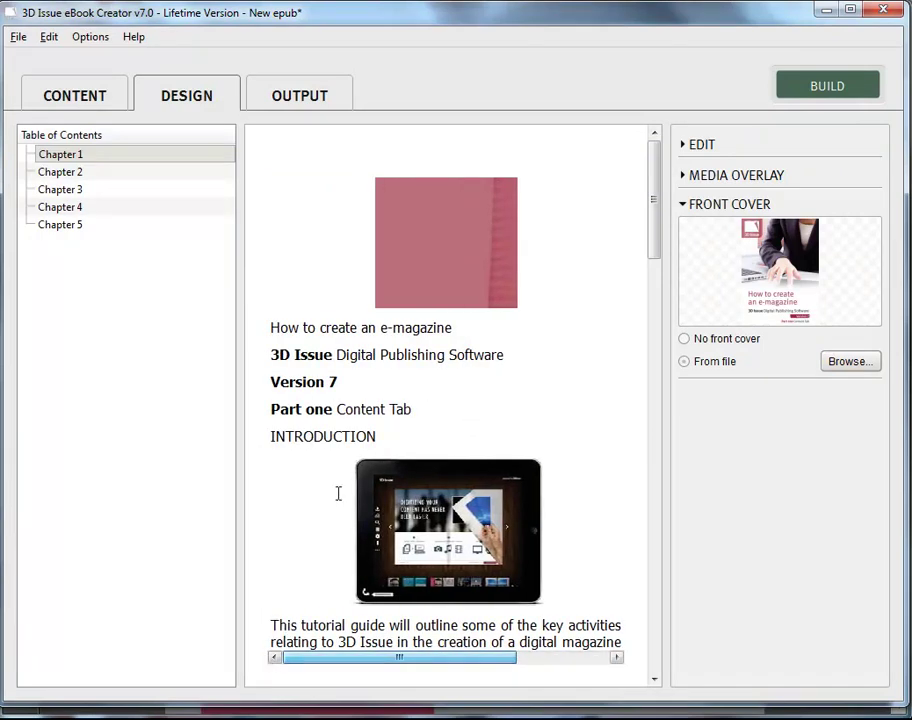
pyautogui.moveTo(426, 411); pyautogui.dragTo(448, 159)
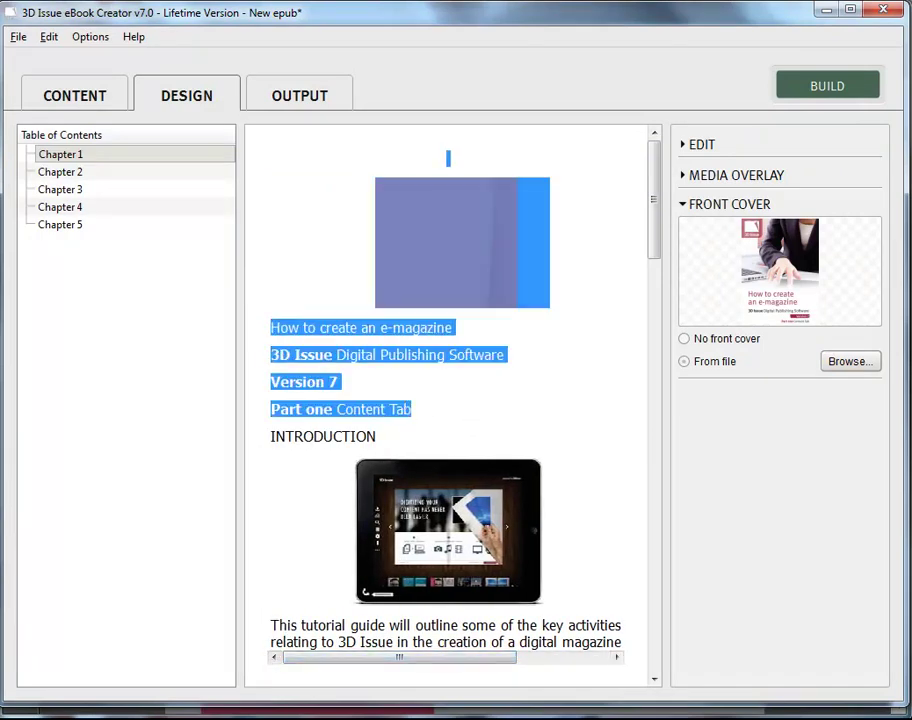
pyautogui.press('Delete')
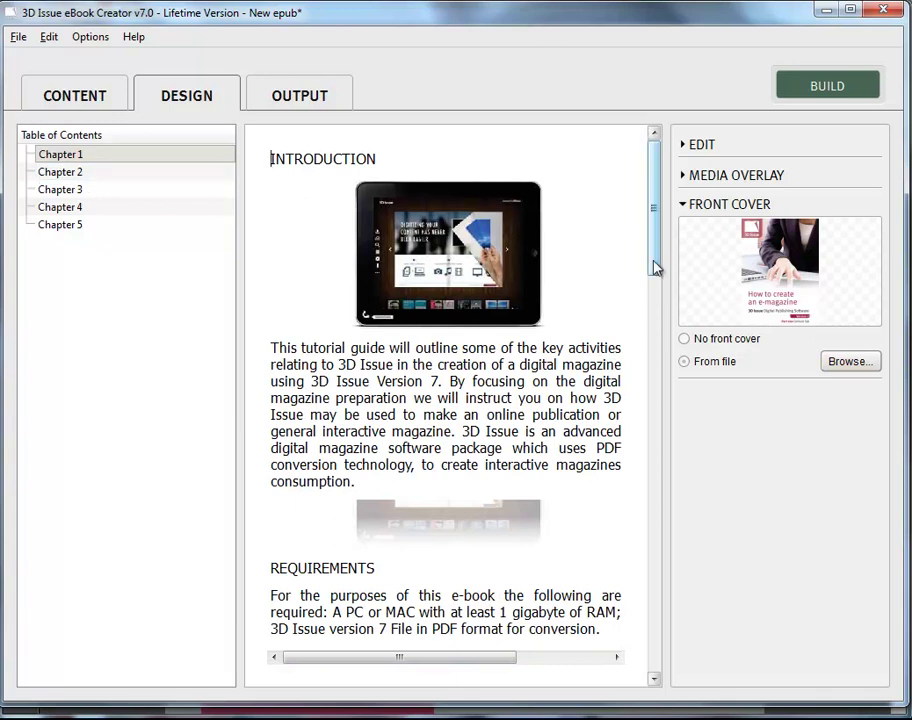
# Delete both 'Try 3D Issue FREE' promo blocks.
pyautogui.scroll(-9, 657, 243)
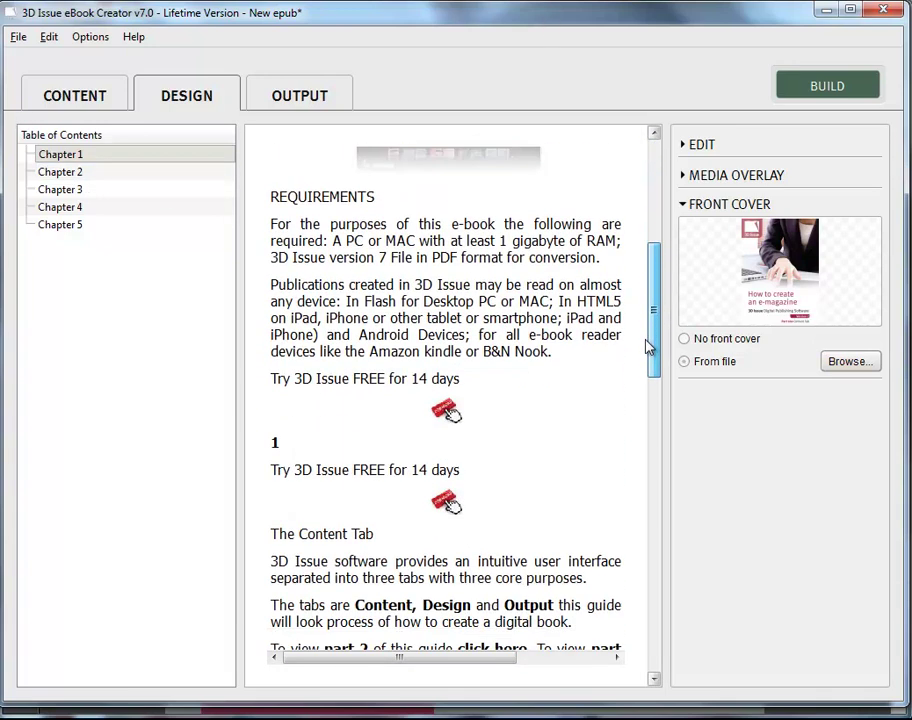
pyautogui.moveTo(542, 421); pyautogui.dragTo(262, 301)
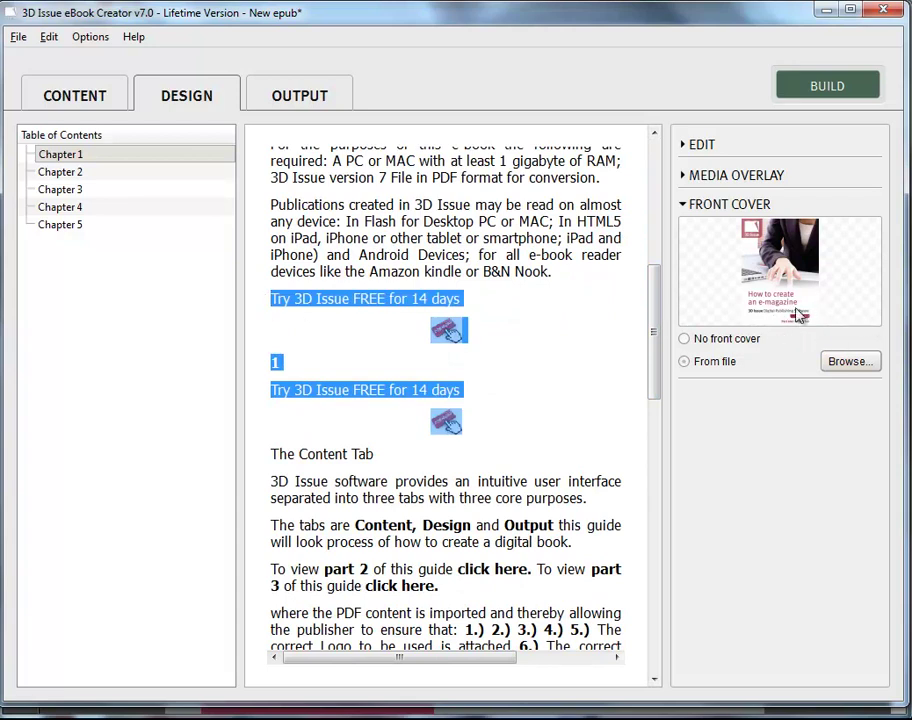
pyautogui.press('Delete')
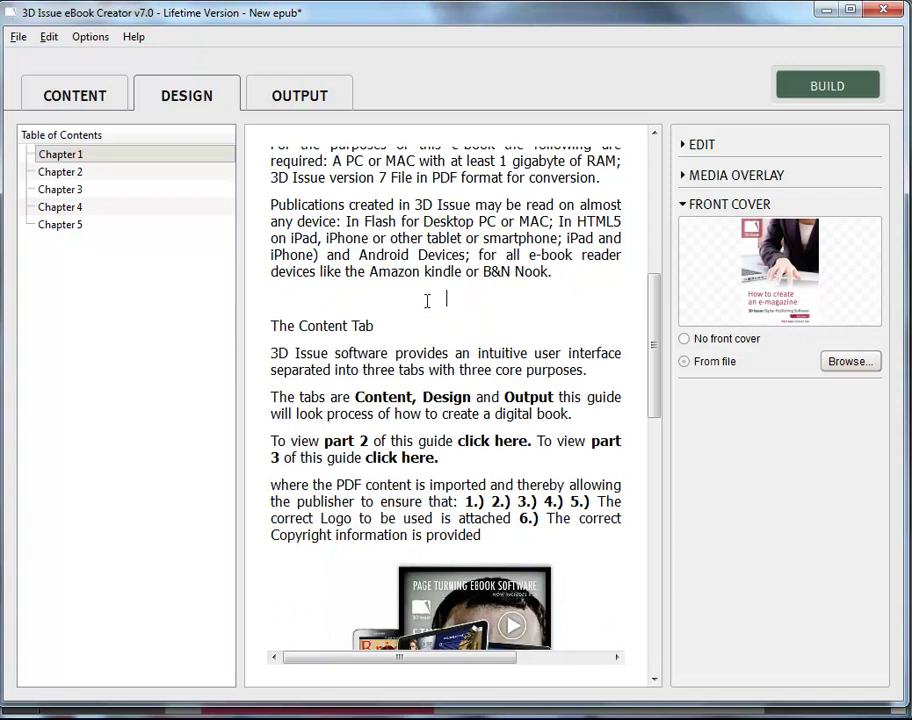
# Join '2' and 'How to get started' onto one line and select that heading.
pyautogui.scroll(-10, 600, 282)
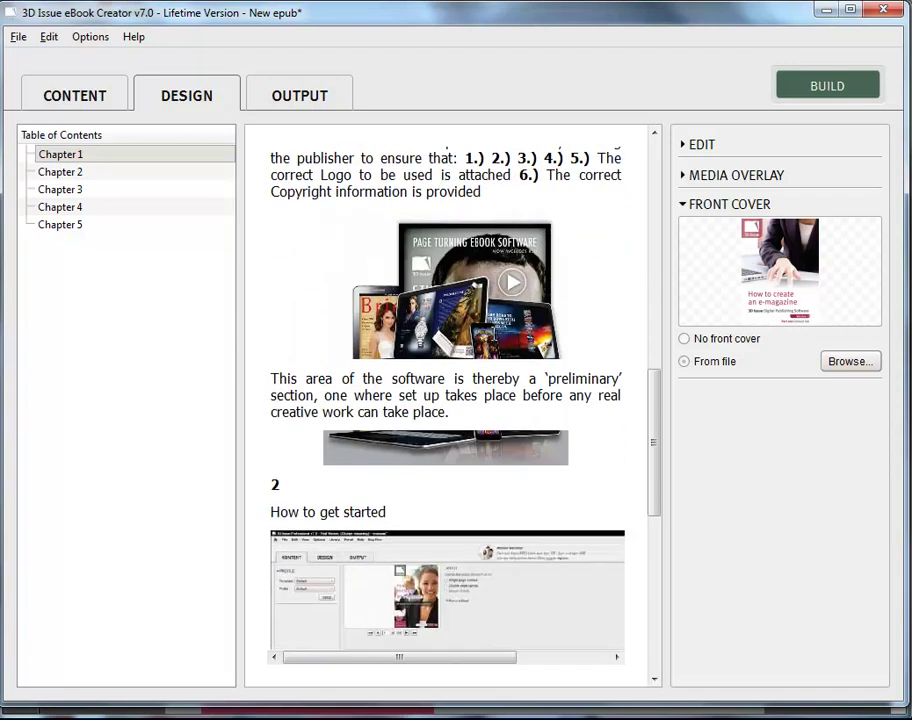
pyautogui.scroll(-3, 340, 392)
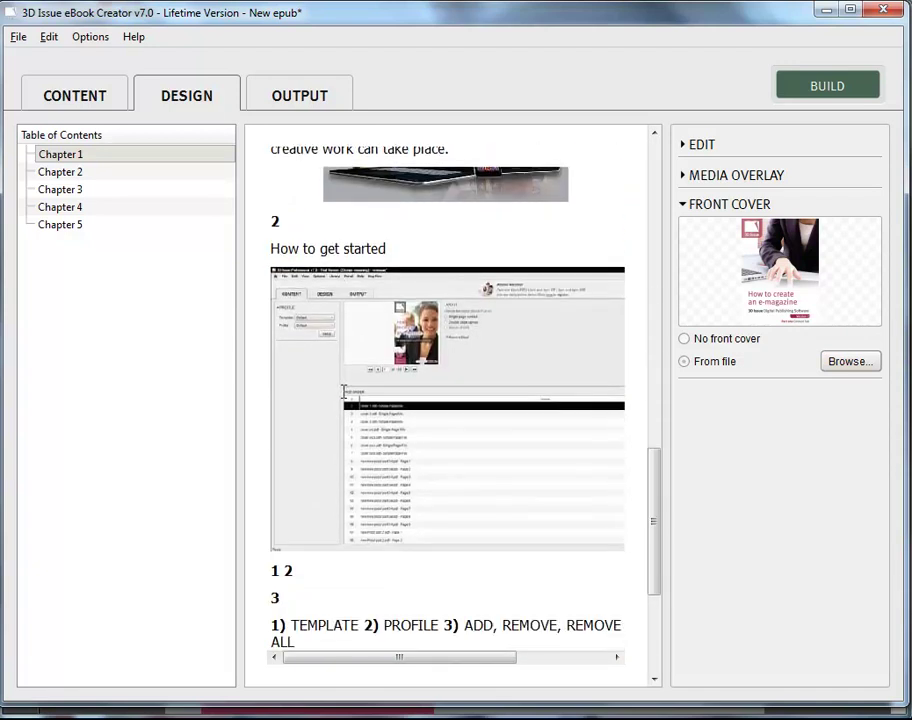
pyautogui.click(278, 220)
pyautogui.press('Delete')
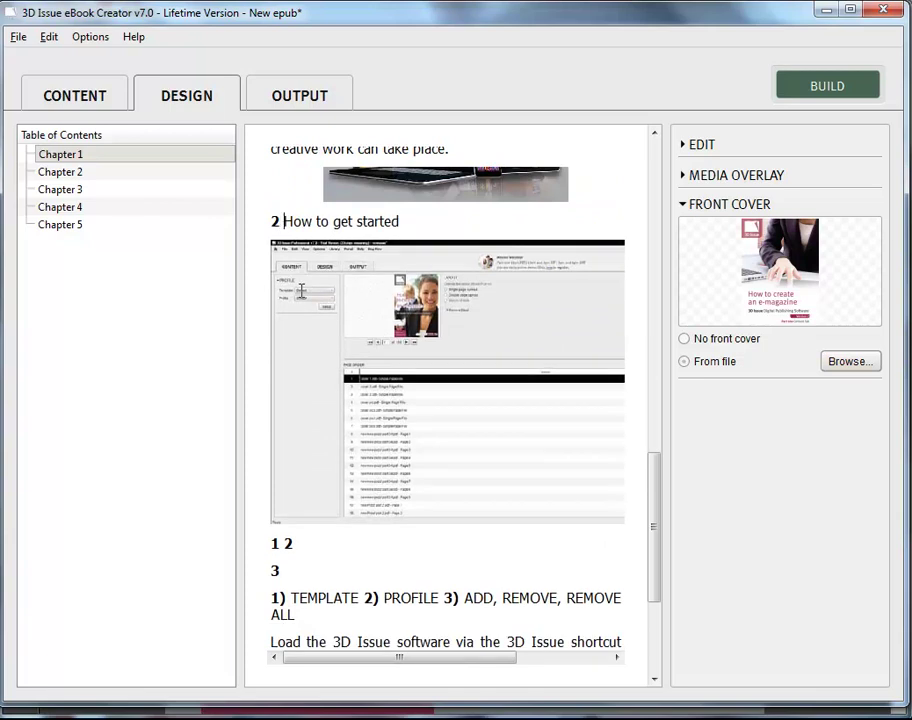
pyautogui.moveTo(402, 221); pyautogui.dragTo(258, 218)
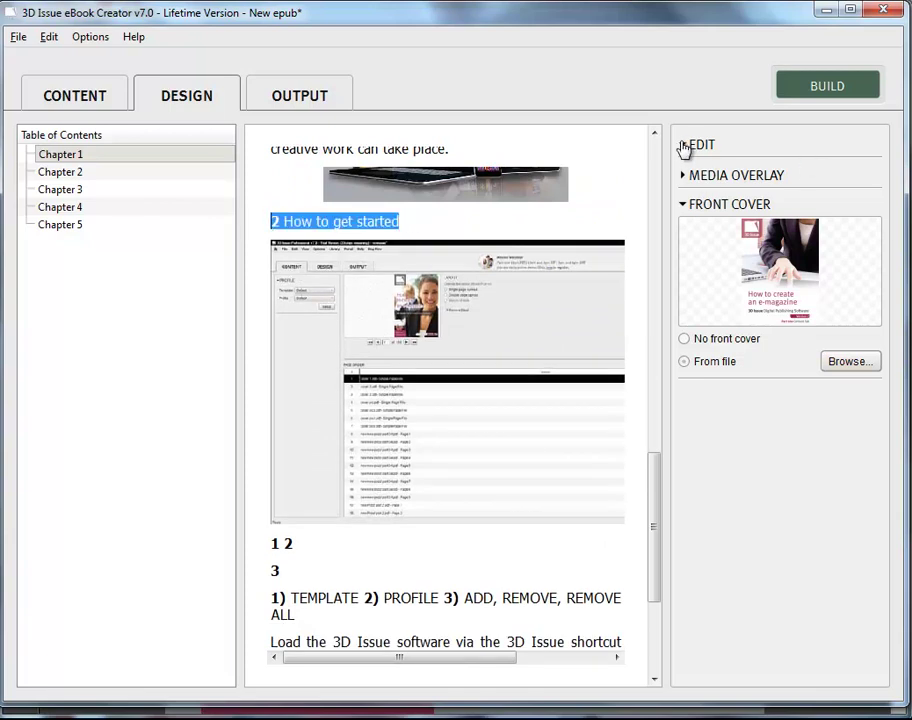
# Make the '2 How to get started' heading bold from the EDIT panel.
pyautogui.click(682, 146)
pyautogui.click(776, 206)
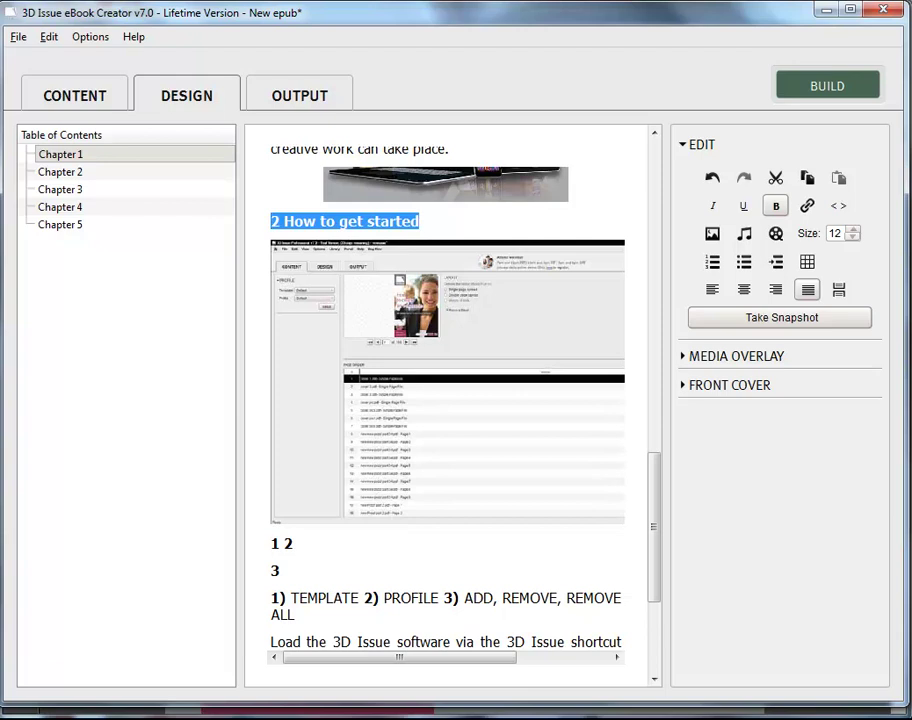
# Insert a snapshot of the version table from PDF page 28 into Chapter 1.
pyautogui.click(747, 320)
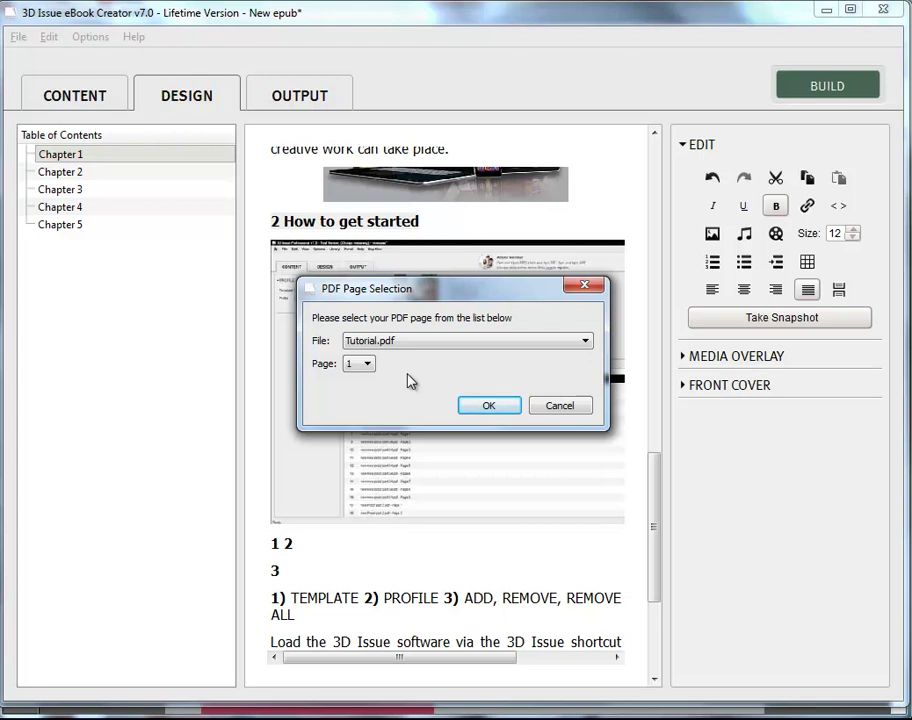
pyautogui.click(352, 364)
pyautogui.moveTo(369, 385); pyautogui.dragTo(373, 456)
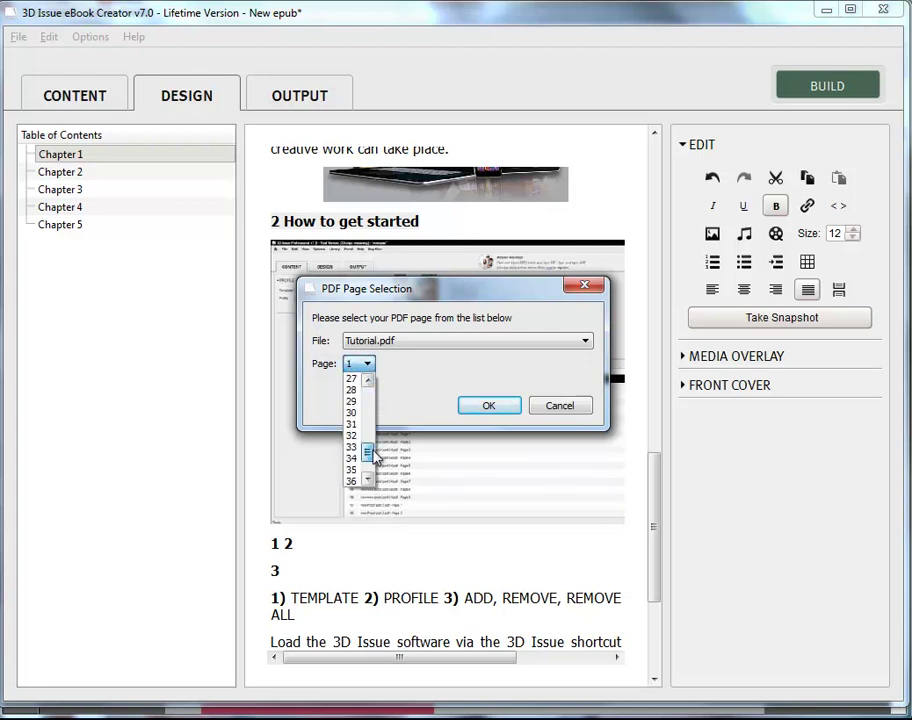
pyautogui.click(350, 389)
pyautogui.click(488, 406)
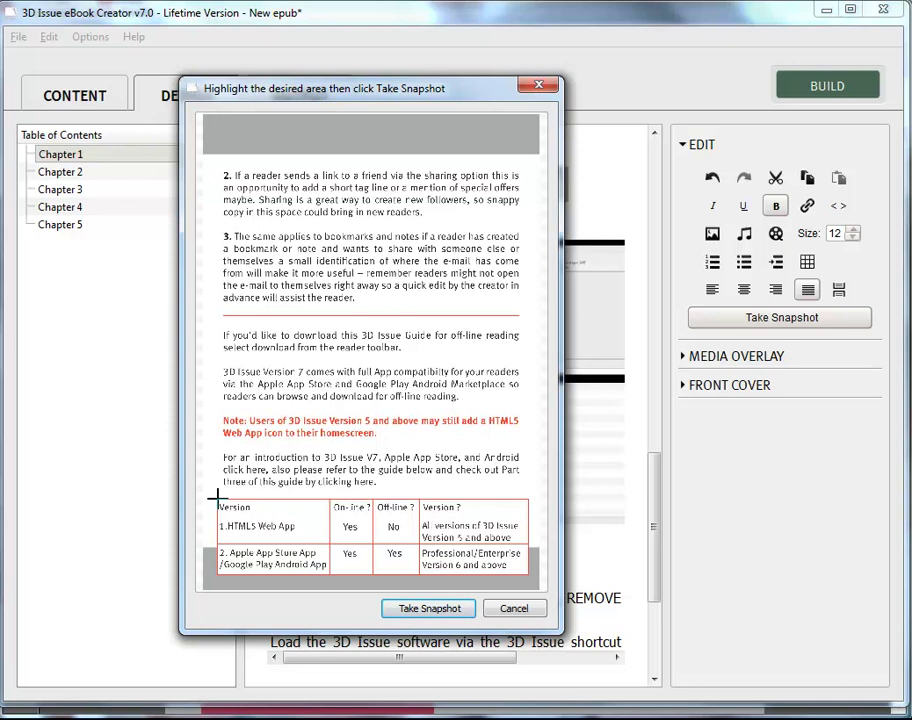
pyautogui.moveTo(217, 496); pyautogui.dragTo(526, 590)
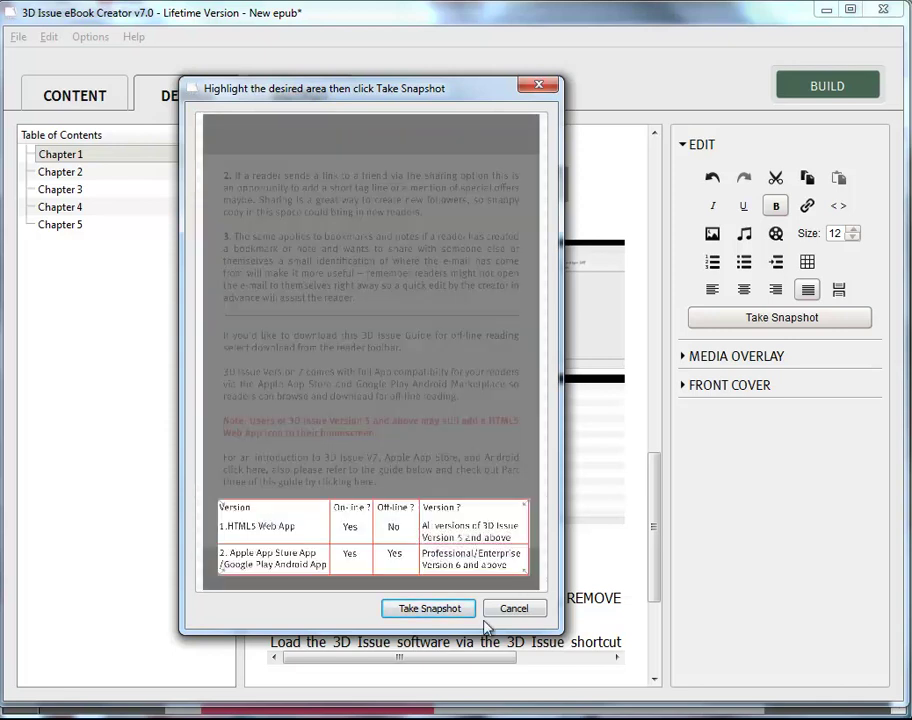
pyautogui.click(436, 618)
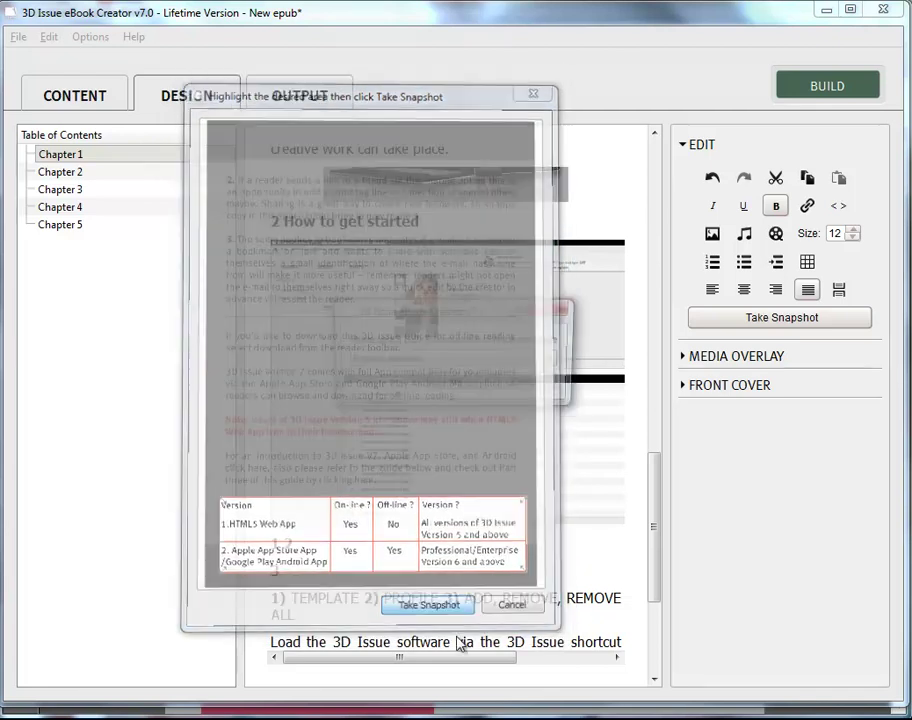
pyautogui.click(457, 384)
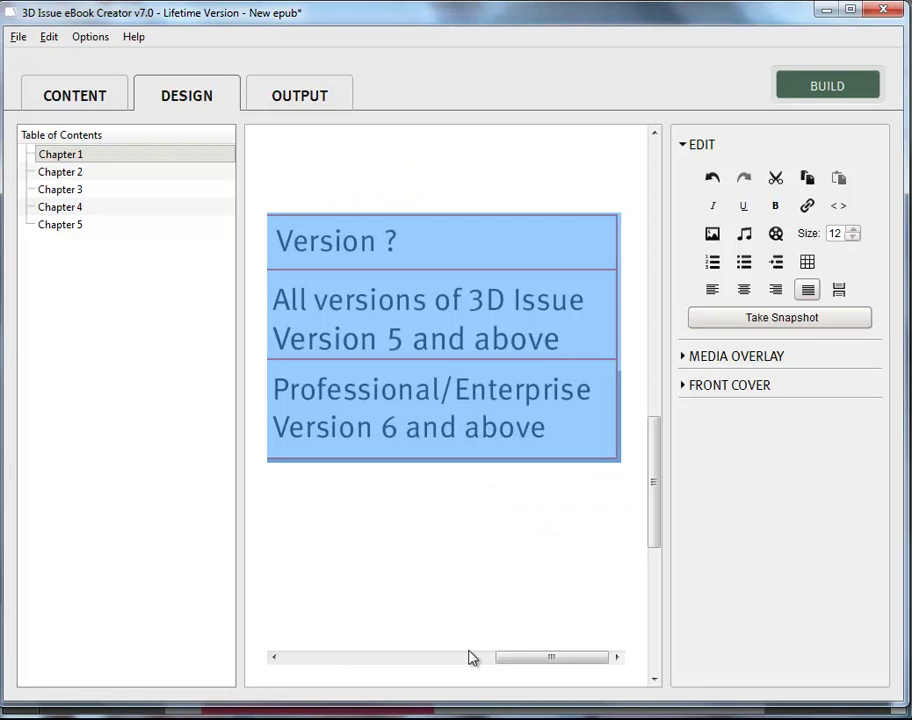
pyautogui.moveTo(519, 657); pyautogui.dragTo(336, 665)
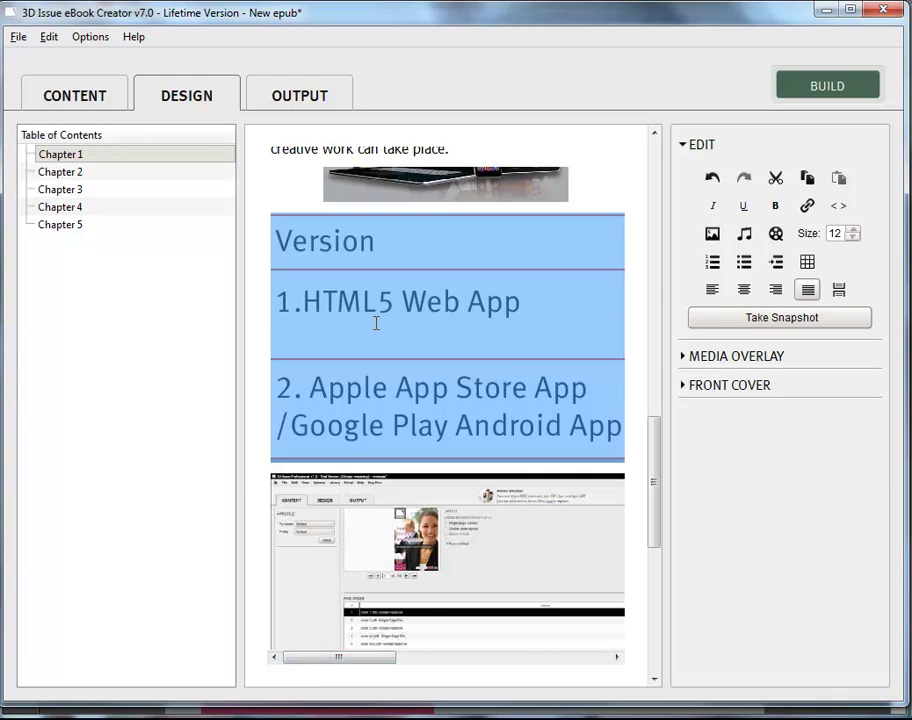
# Delete Chapter 2's opening 'Try 3D Issue FREE' line and image.
pyautogui.click(55, 174)
pyautogui.moveTo(456, 189); pyautogui.dragTo(248, 134)
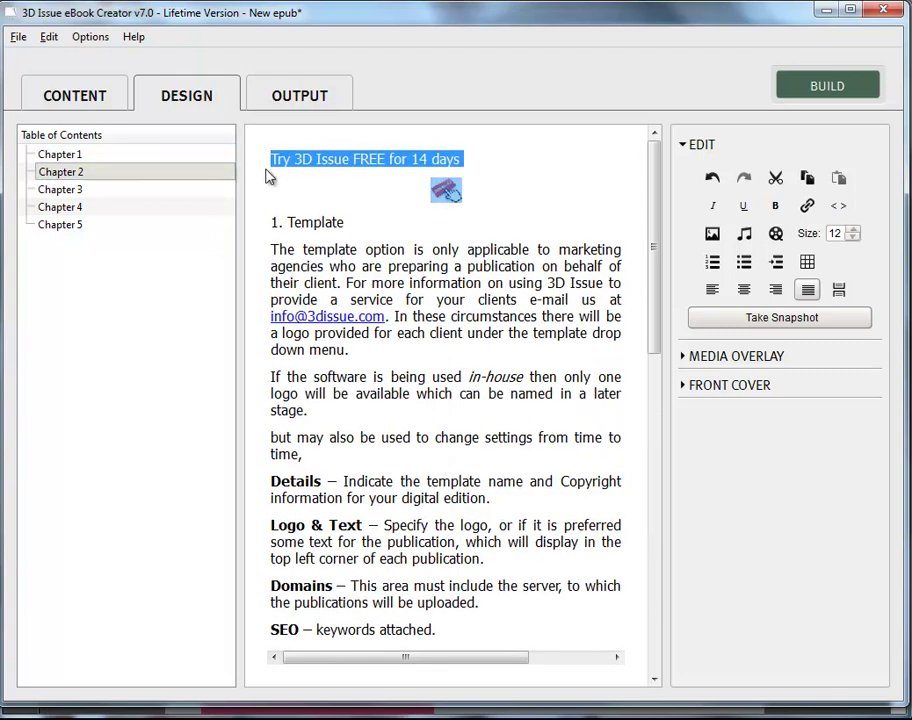
pyautogui.press('Delete')
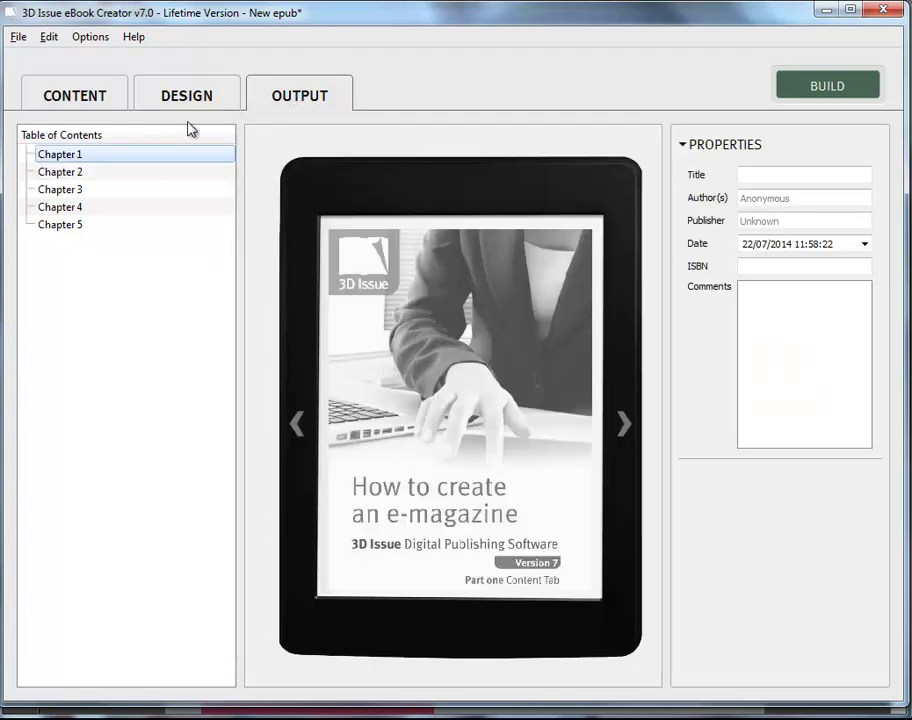
# Page forward through the opening pages of the ebook preview.
pyautogui.click(623, 430)
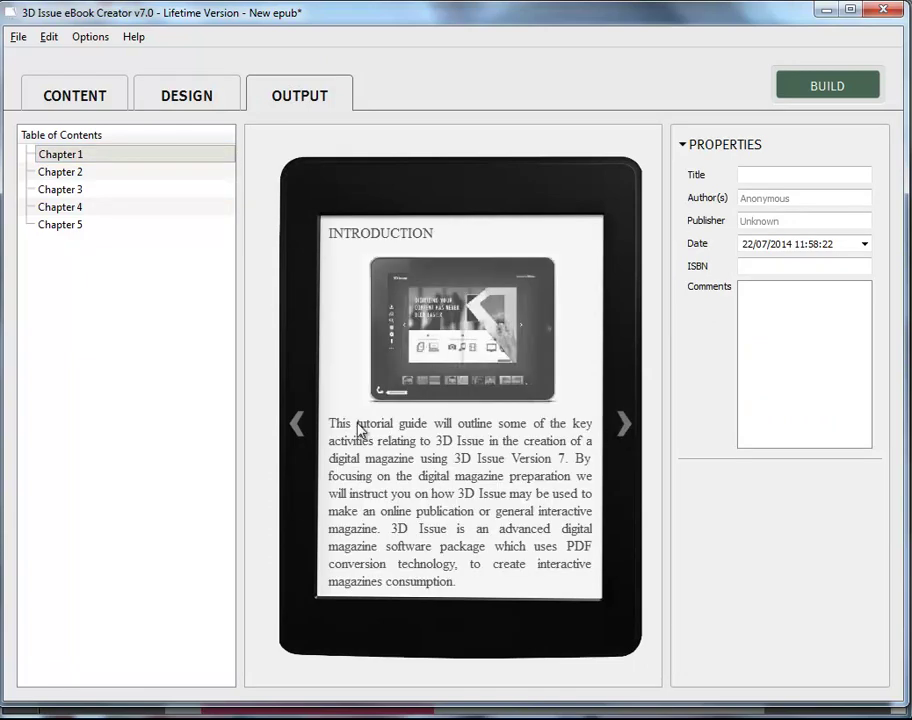
pyautogui.click(623, 437)
pyautogui.click(623, 437)
pyautogui.click(622, 437)
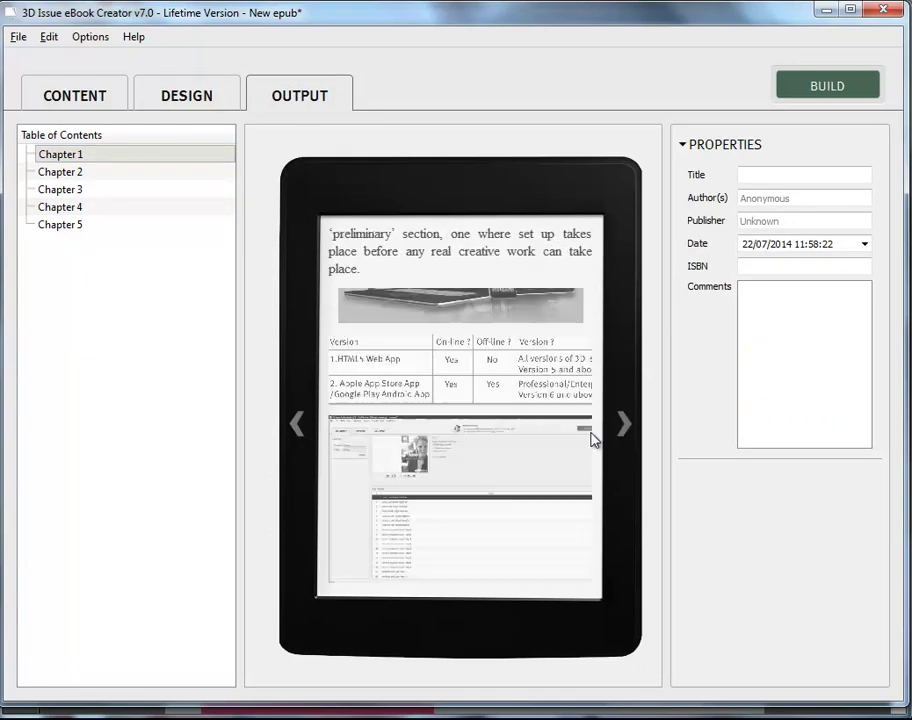
# Page through Chapter 2's preview, then enter 'PDf' as the ebook's Title property.
pyautogui.click(195, 174)
pyautogui.click(623, 430)
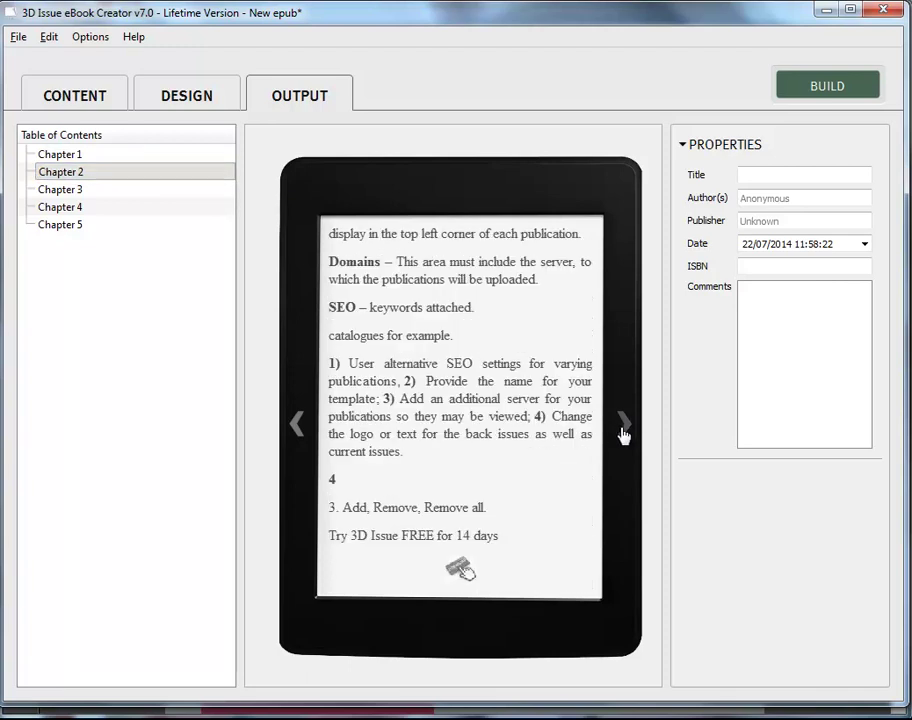
pyautogui.click(624, 430)
pyautogui.click(630, 438)
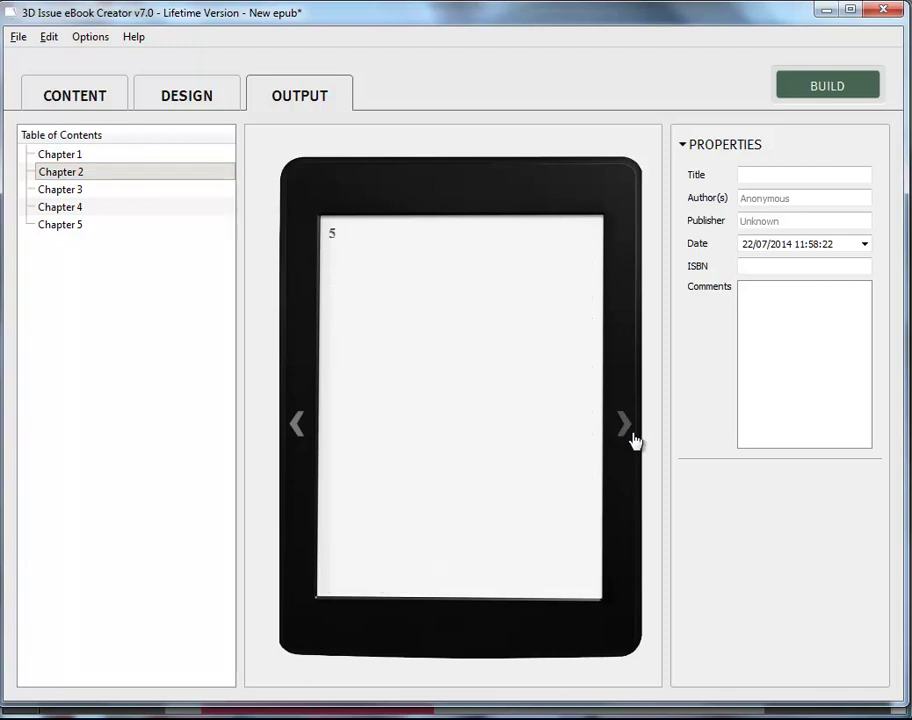
pyautogui.click(631, 439)
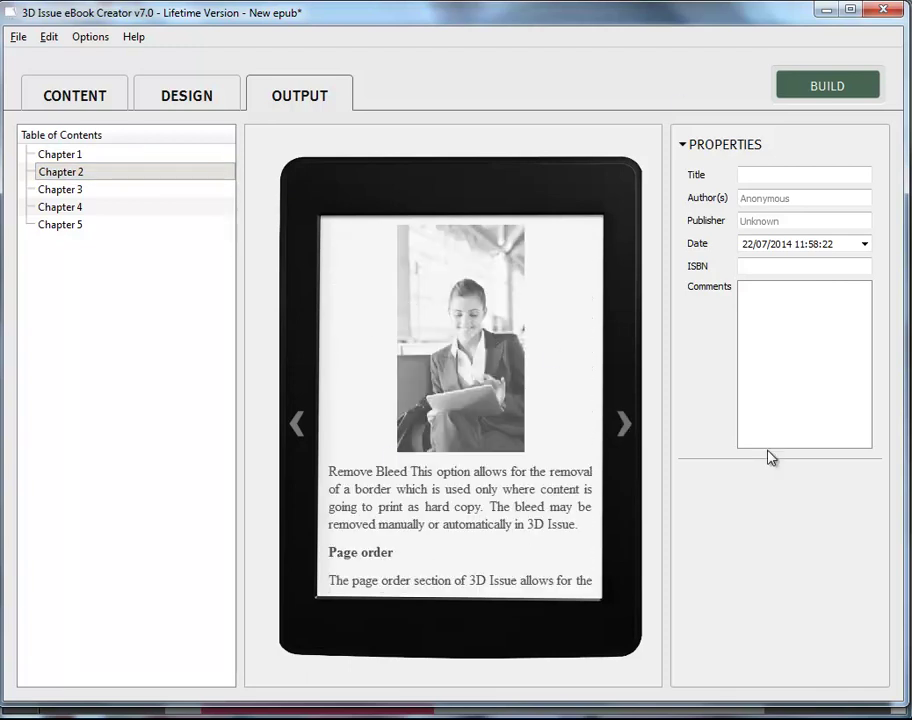
pyautogui.click(779, 175)
pyautogui.write('PDf demo')
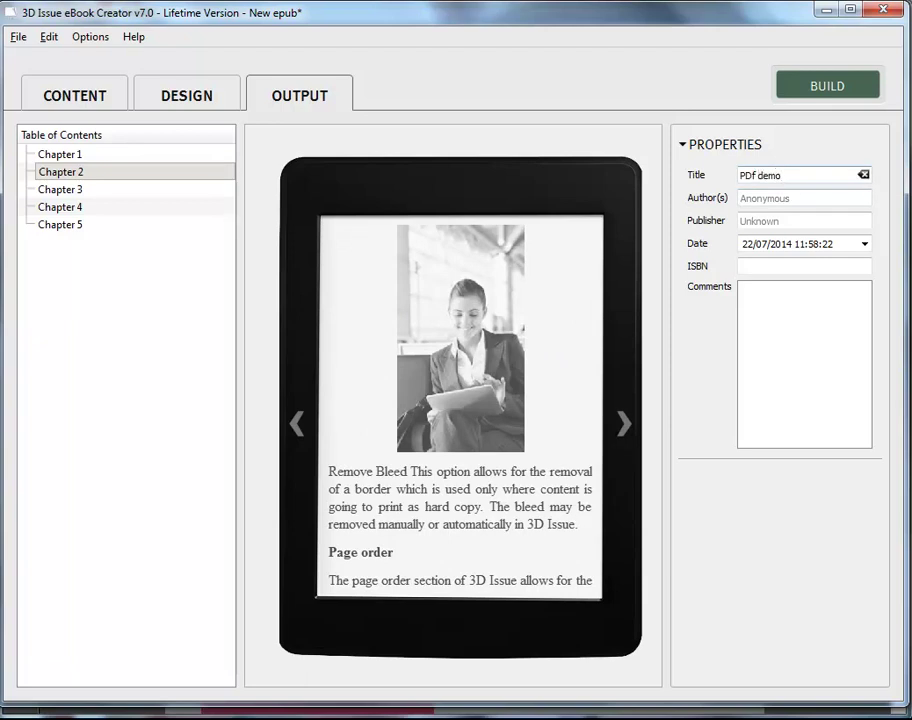